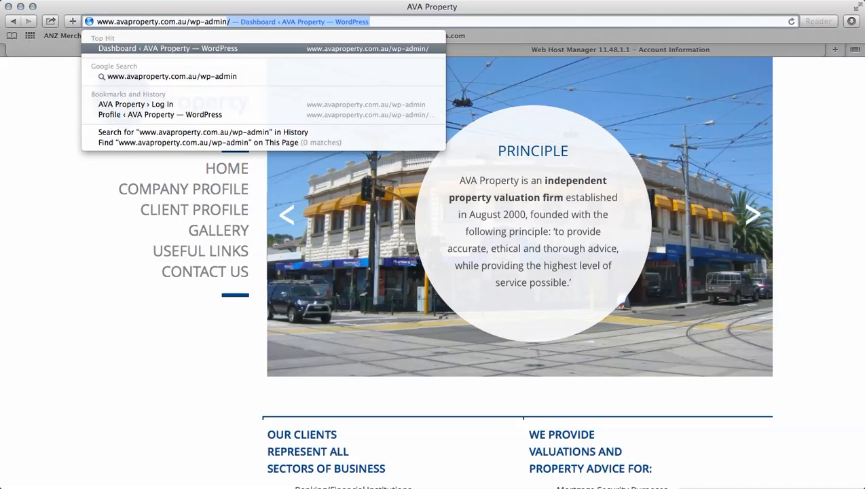
- Log in to /wp-admin with the admin account's credentials and decline Safari's password save
{"action": "key", "text": "Return"}
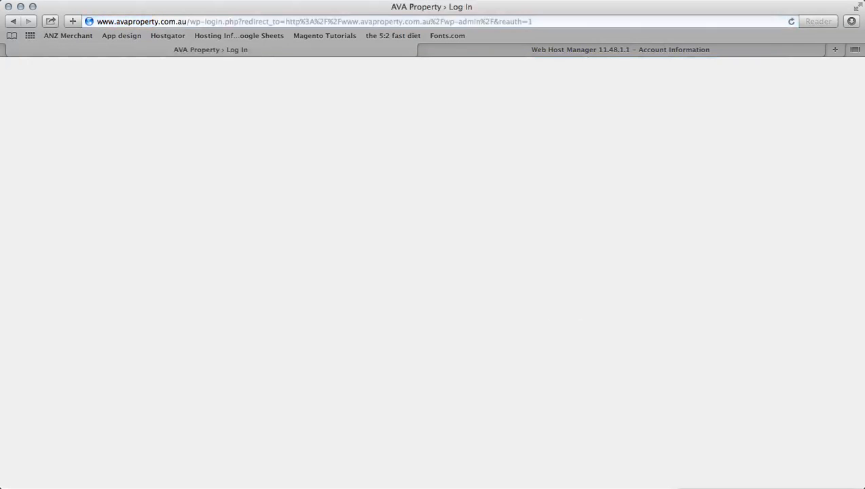
{"action": "type", "text": "admin"}
{"action": "key", "text": "Tab"}
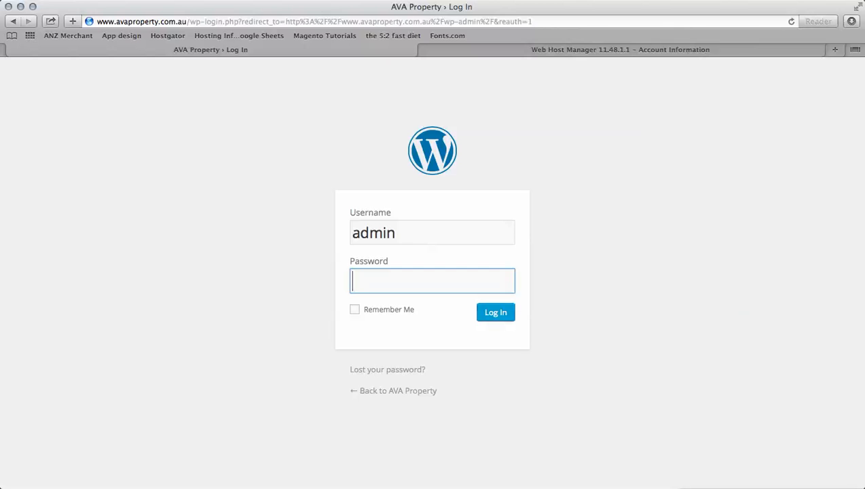
{"action": "type", "text": "••••••••"}
{"action": "key", "text": "Return"}
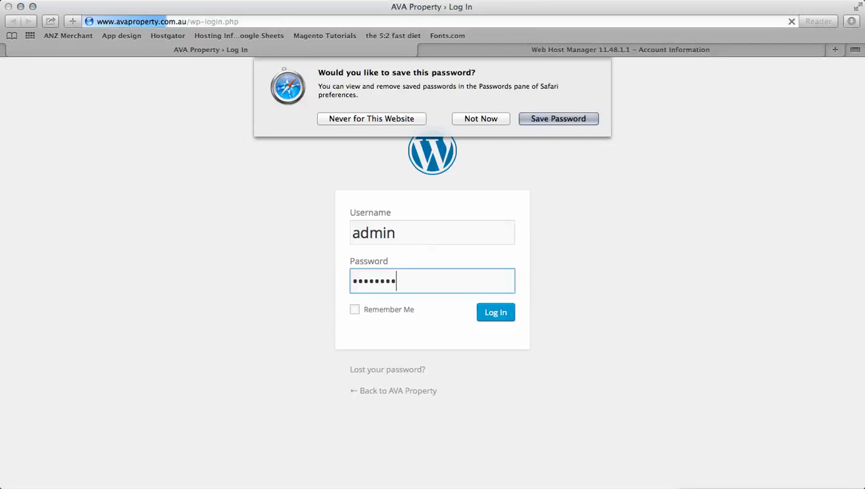
{"action": "key", "text": "Escape"}
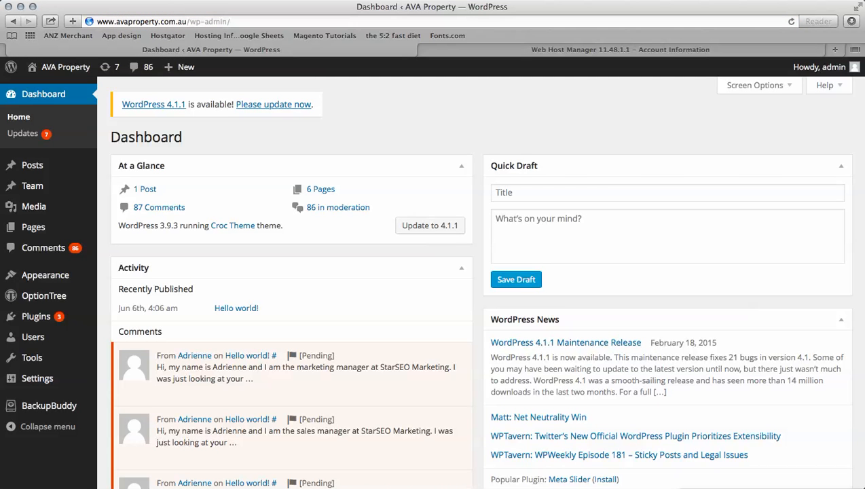
- Copy the site's domain name from the address bar
{"action": "scroll", "coordinate": [478, 282], "scroll_direction": "down", "scroll_amount": 10}
{"action": "scroll", "coordinate": [479, 281], "scroll_direction": "up", "scroll_amount": 10}
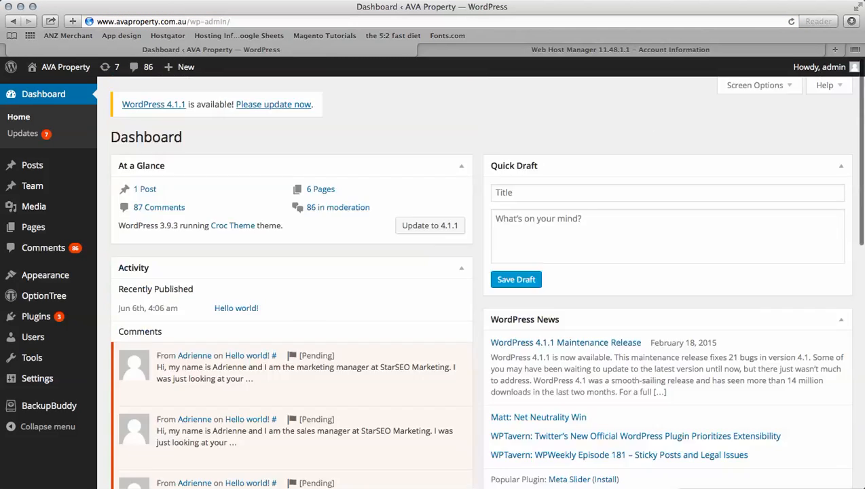
{"action": "scroll", "coordinate": [478, 282], "scroll_direction": "down", "scroll_amount": 2}
{"action": "scroll", "coordinate": [478, 282], "scroll_direction": "up", "scroll_amount": 2}
{"action": "mouse_move", "coordinate": [41, 165]}
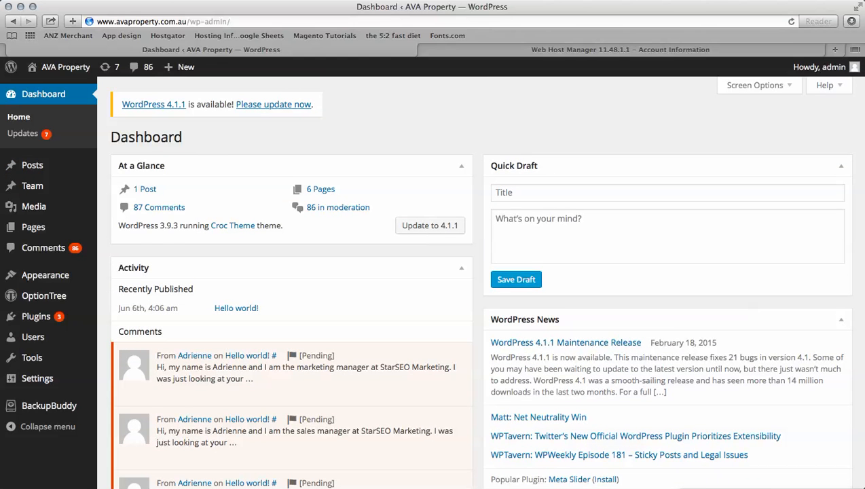
{"action": "key", "text": "super+l"}
{"action": "left_click_drag", "start_coordinate": [186, 22], "coordinate": [96, 21]}
{"action": "key", "text": "super+c"}
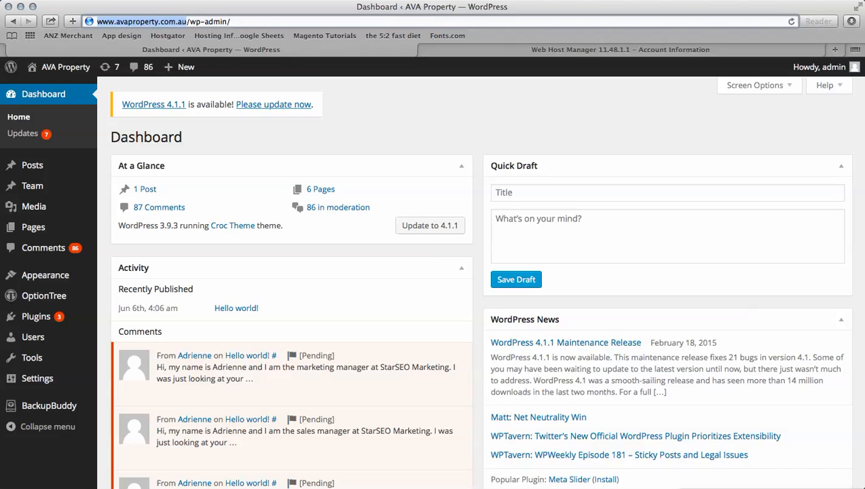
- Load the public AVA Property site in a new tab, then return to the Dashboard
{"action": "key", "text": "super+t"}
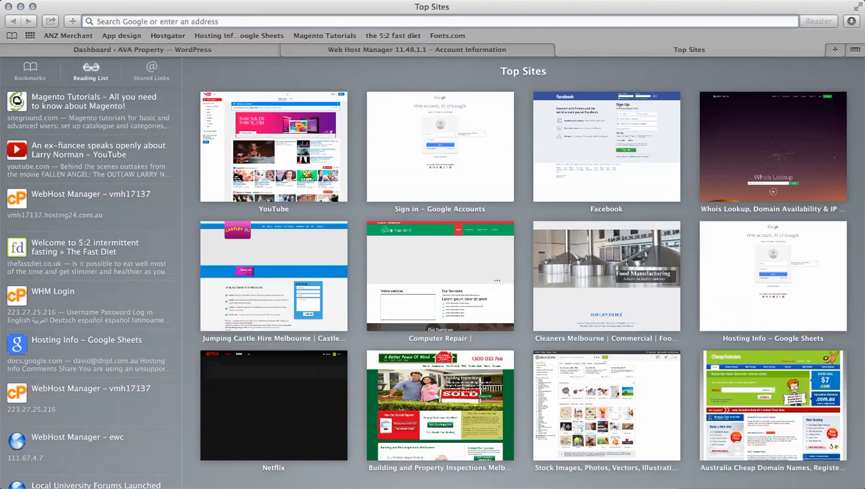
{"action": "key", "text": "super+v"}
{"action": "key", "text": "Return"}
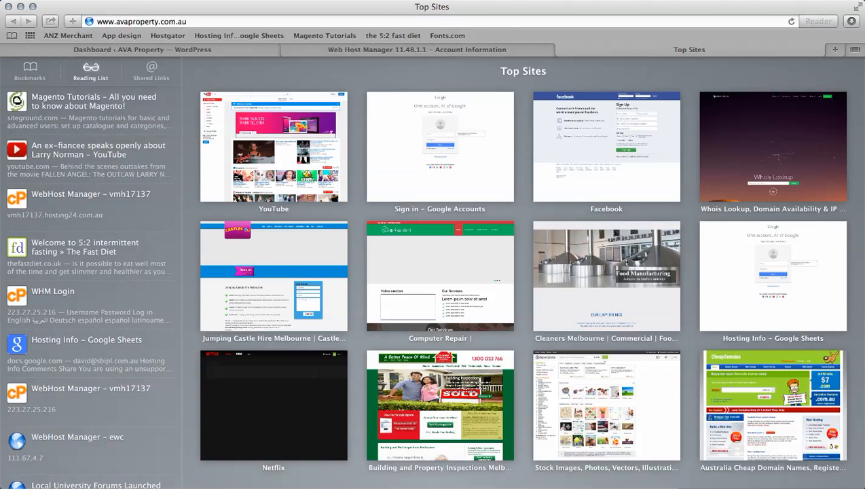
{"action": "left_click", "coordinate": [11, 36]}
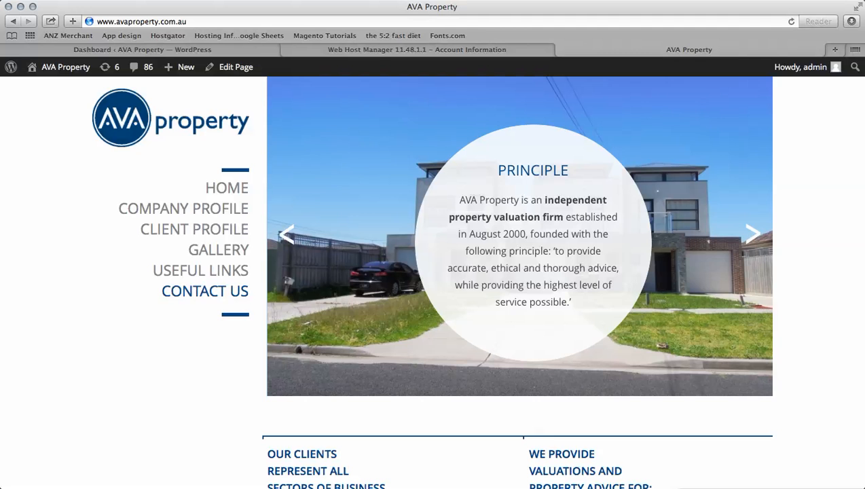
{"action": "left_click", "coordinate": [177, 50]}
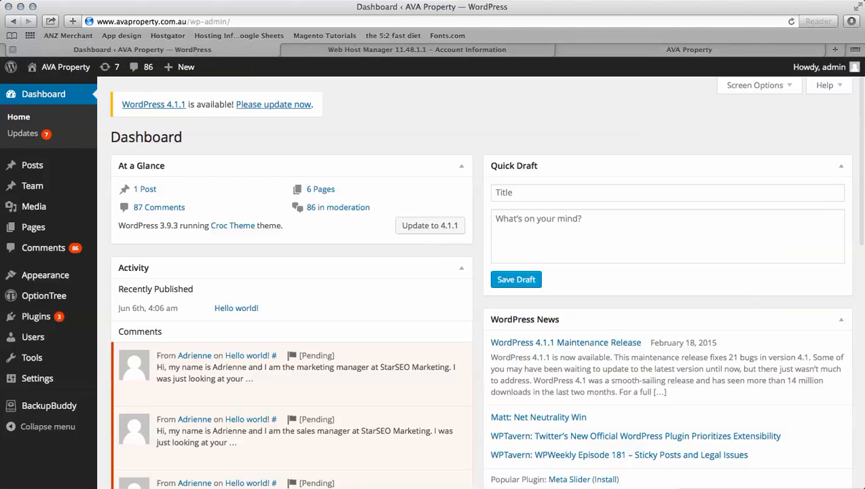
- Create a new post from Posts > Add New and put the cursor in its body
{"action": "mouse_move", "coordinate": [32, 165]}
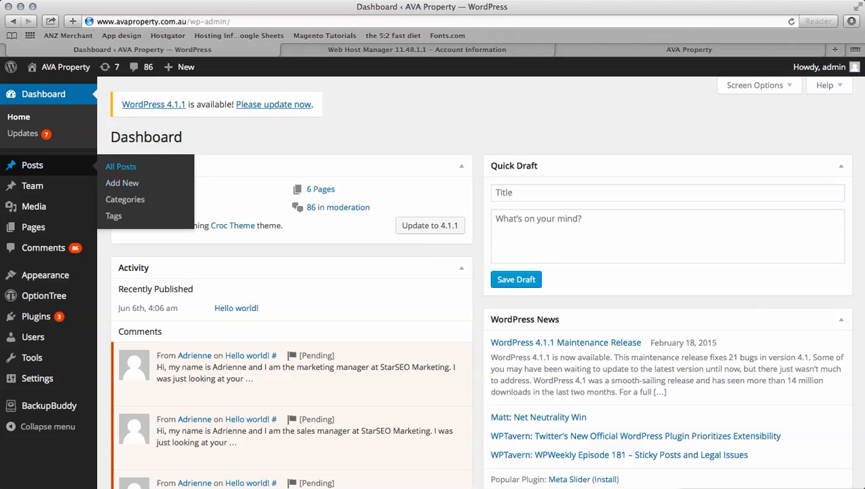
{"action": "left_click", "coordinate": [122, 182]}
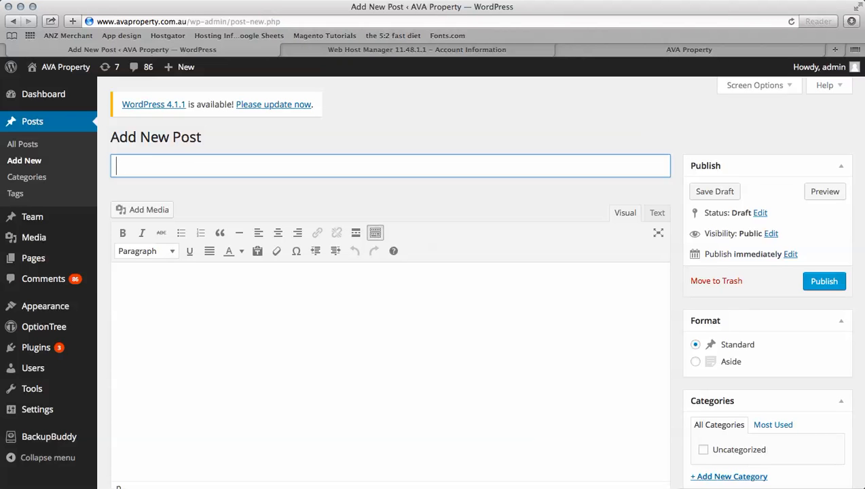
{"action": "left_click", "coordinate": [117, 274]}
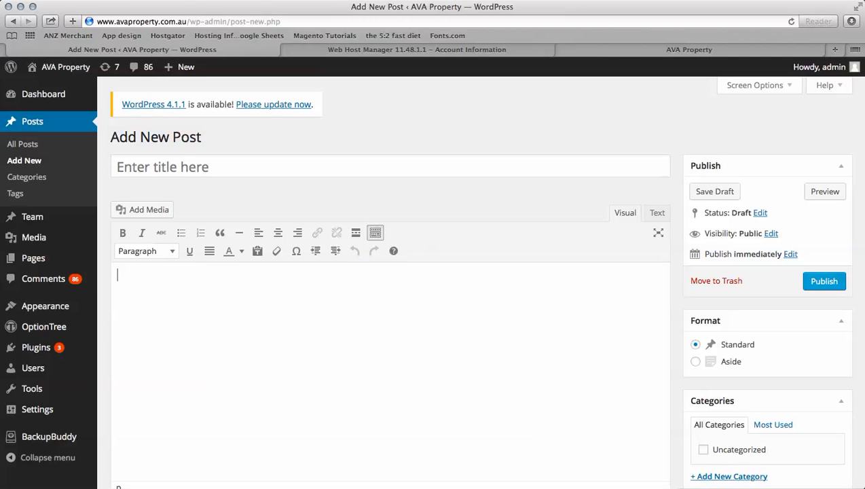
- Type 'test text' in the post body and enable the TinyMCE Advanced toolbar
{"action": "type", "text": "test text"}
{"action": "key", "text": "super+a"}
{"action": "left_click", "coordinate": [146, 251]}
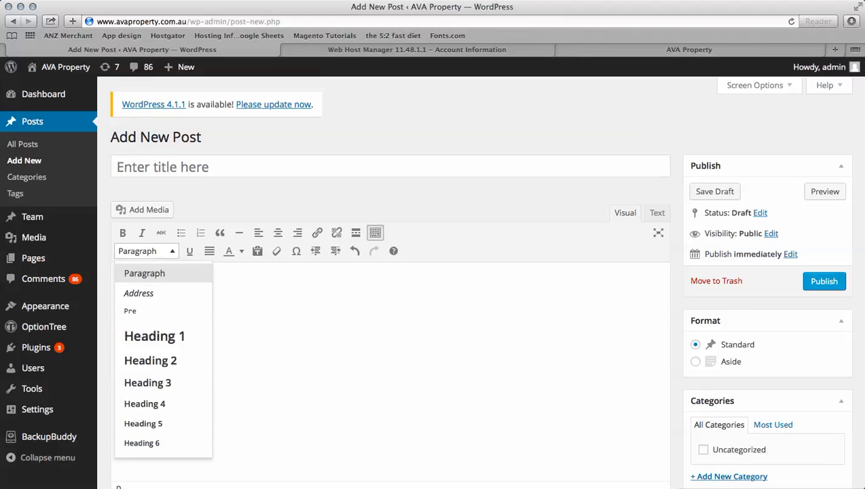
{"action": "left_click", "coordinate": [157, 273]}
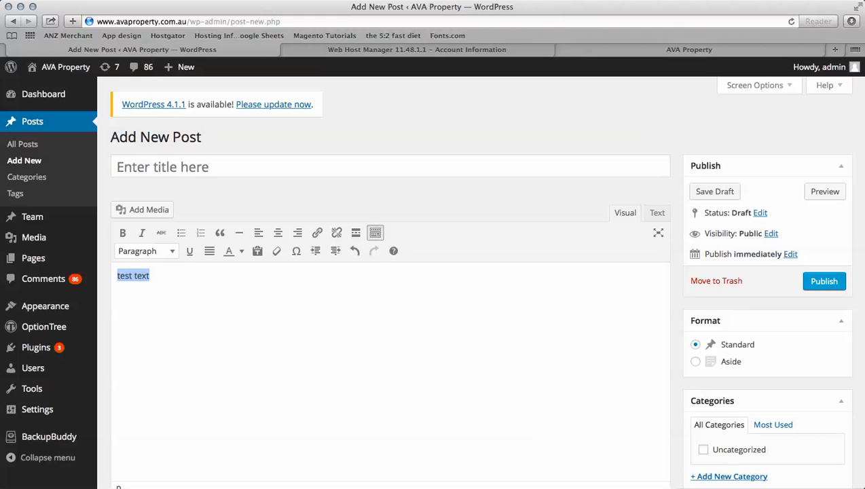
{"action": "left_click", "coordinate": [572, 0]}
{"action": "left_click", "coordinate": [610, 49]}
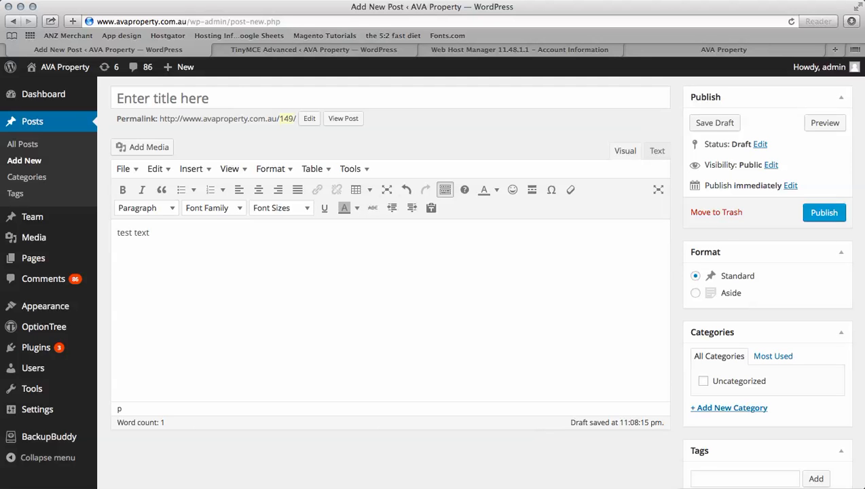
- Format 'test text' as Arial, 18pt, red
{"action": "left_click_drag", "start_coordinate": [150, 233], "coordinate": [116, 233]}
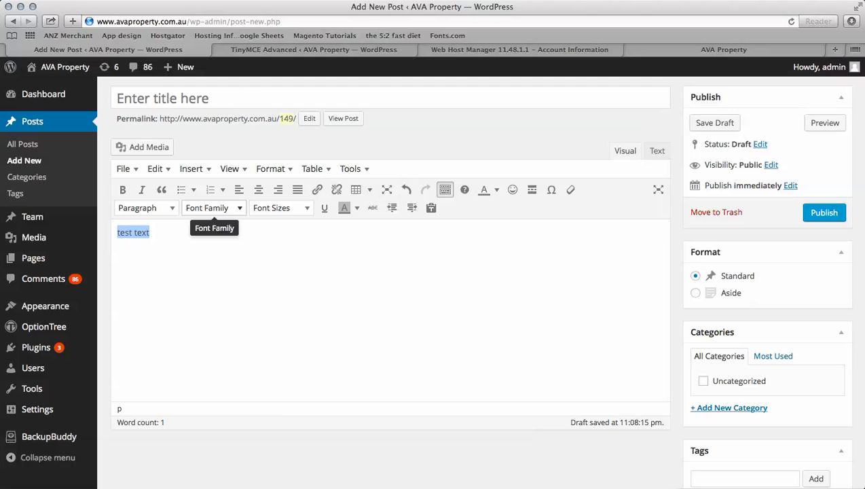
{"action": "left_click", "coordinate": [207, 208]}
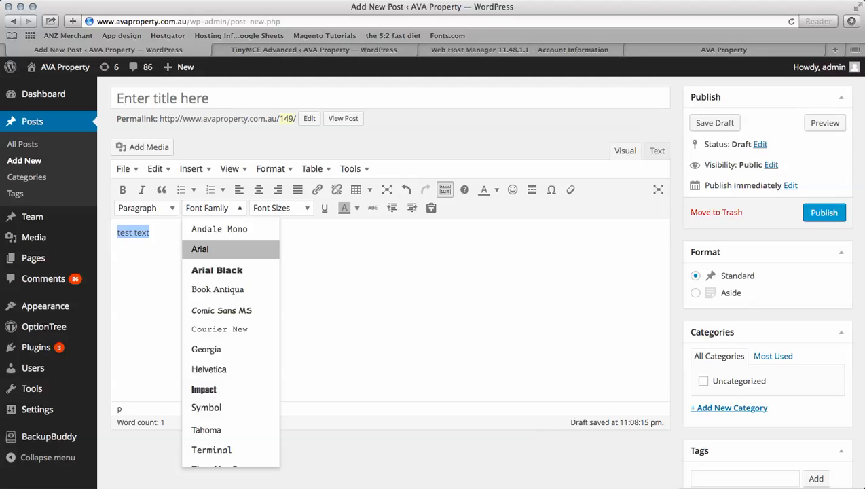
{"action": "left_click", "coordinate": [199, 249]}
{"action": "left_click", "coordinate": [278, 208]}
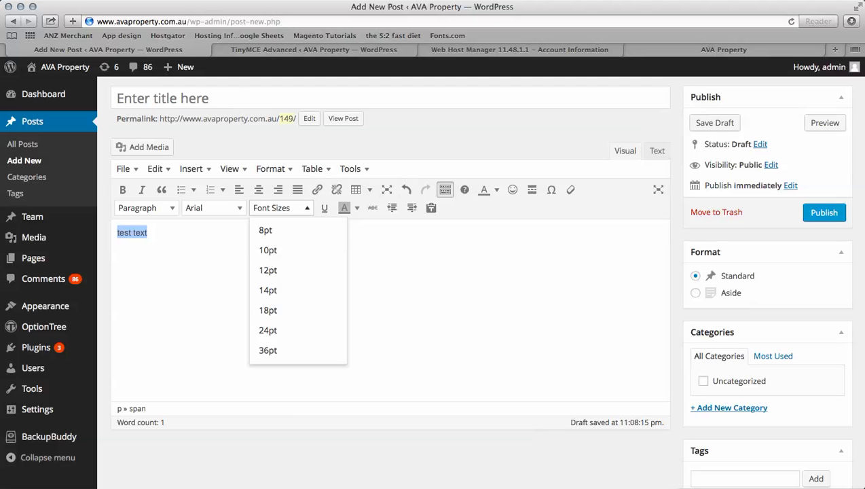
{"action": "left_click", "coordinate": [268, 310]}
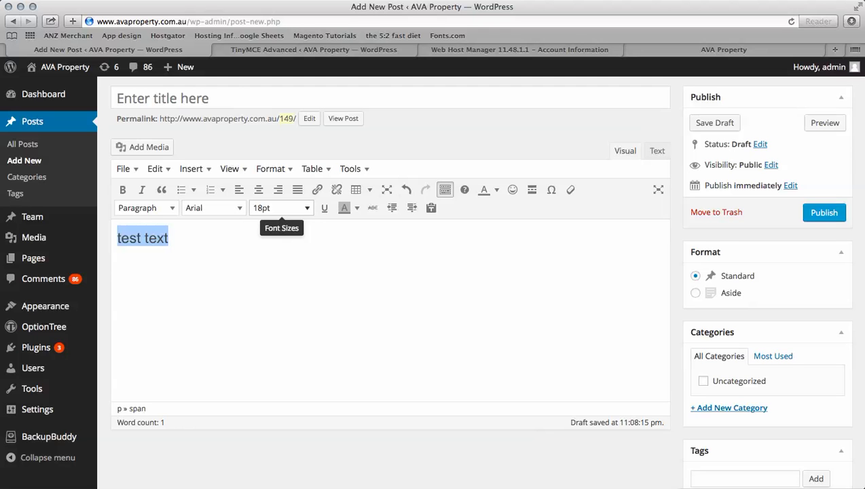
{"action": "left_click", "coordinate": [357, 207]}
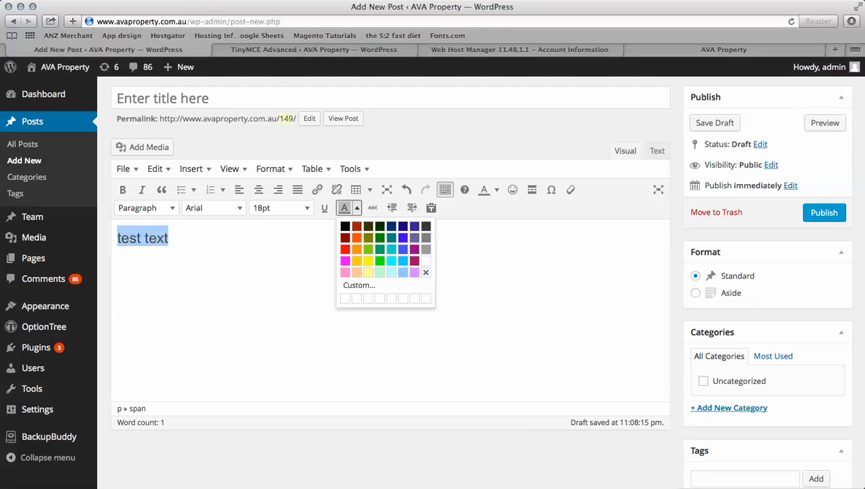
{"action": "left_click", "coordinate": [285, 263]}
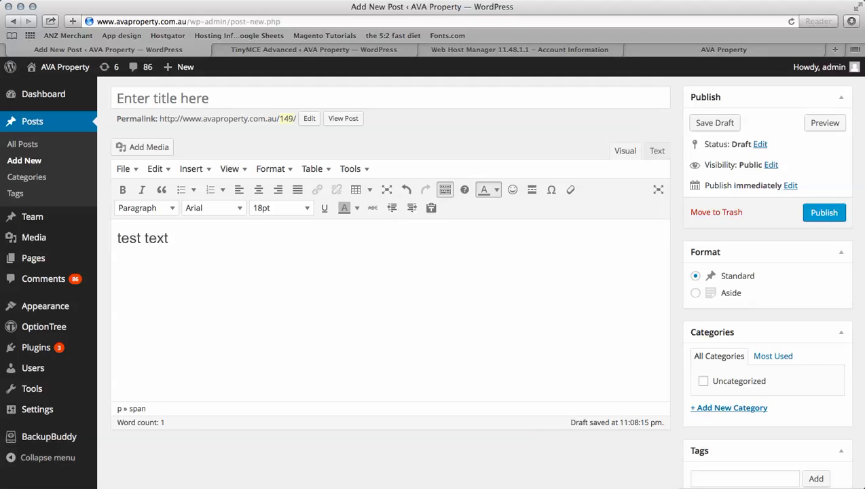
{"action": "left_click", "coordinate": [496, 189]}
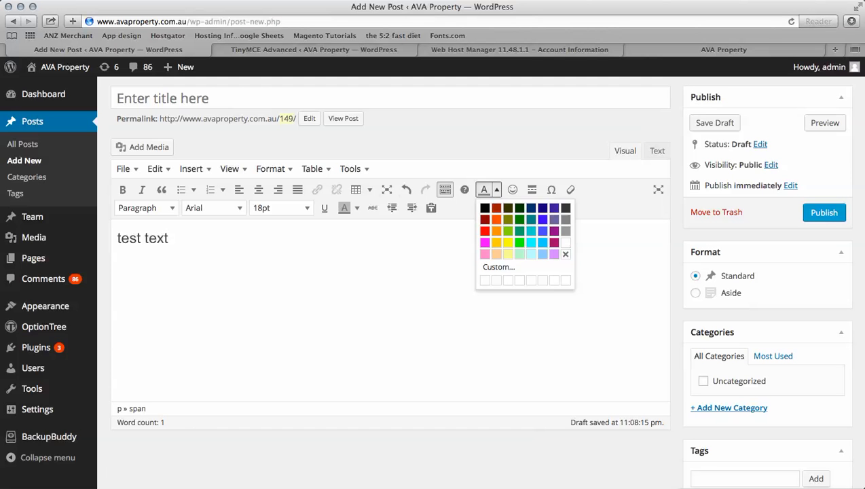
{"action": "left_click", "coordinate": [484, 230]}
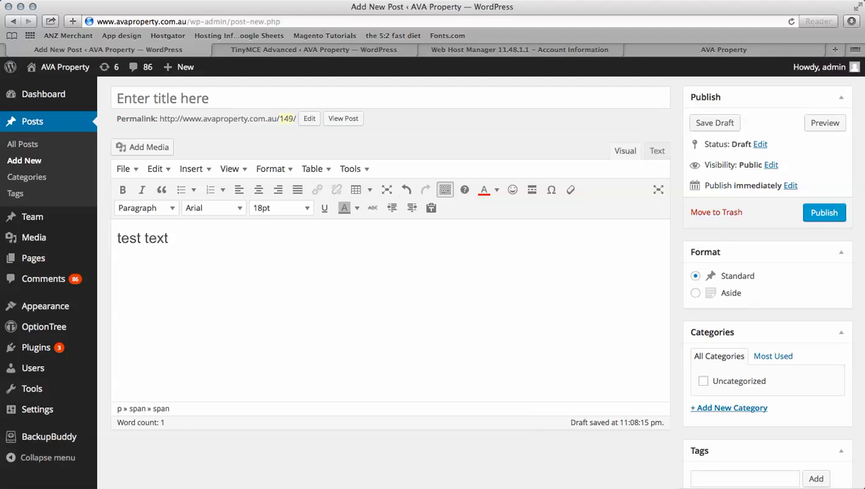
{"action": "left_click_drag", "start_coordinate": [168, 238], "coordinate": [117, 238]}
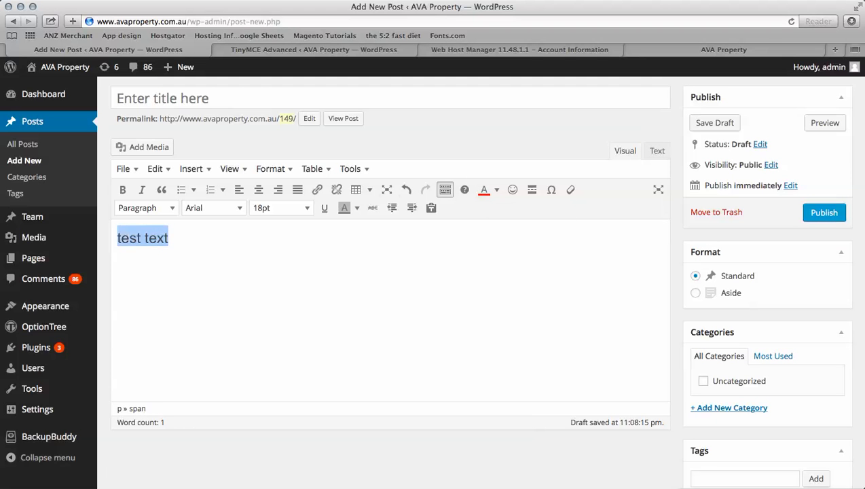
{"action": "left_click", "coordinate": [484, 189]}
{"action": "left_click", "coordinate": [169, 238]}
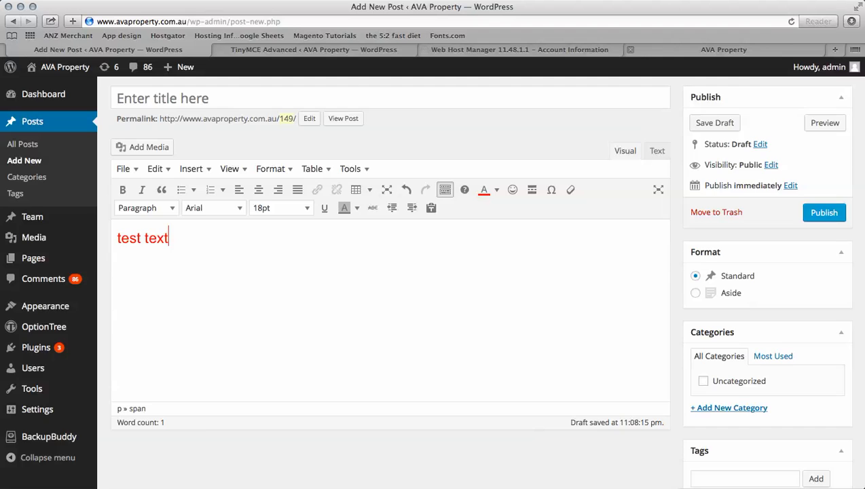
- Switch to the AVA Property site tab and select its web address
{"action": "left_click", "coordinate": [724, 49]}
{"action": "left_click", "coordinate": [211, 22]}
{"action": "left_click_drag", "start_coordinate": [204, 22], "coordinate": [95, 21]}
{"action": "key", "text": "super+c"}
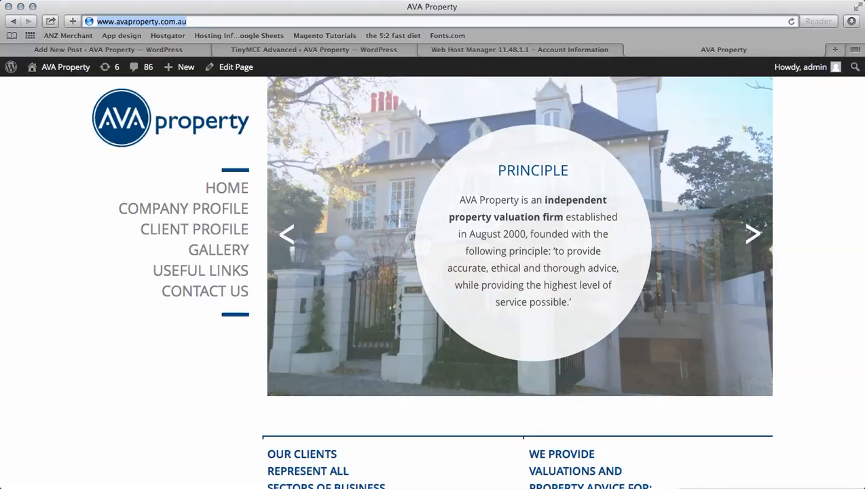
{"action": "left_click", "coordinate": [278, 49]}
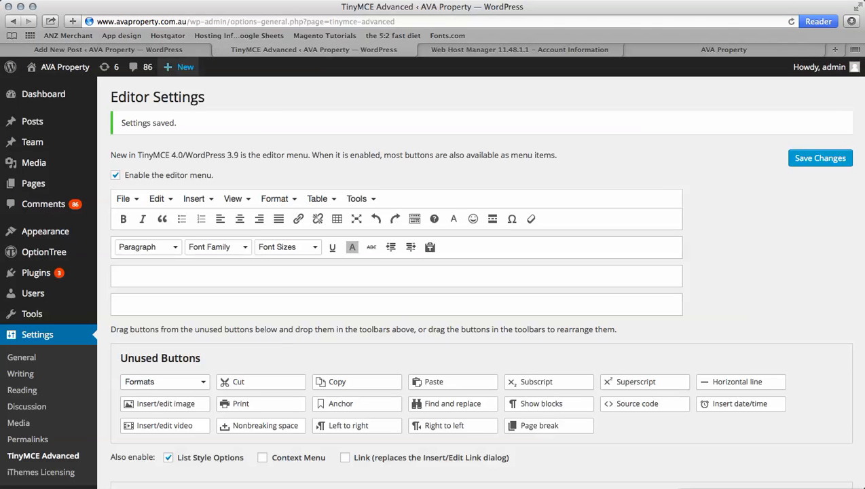
{"action": "left_click", "coordinate": [108, 50]}
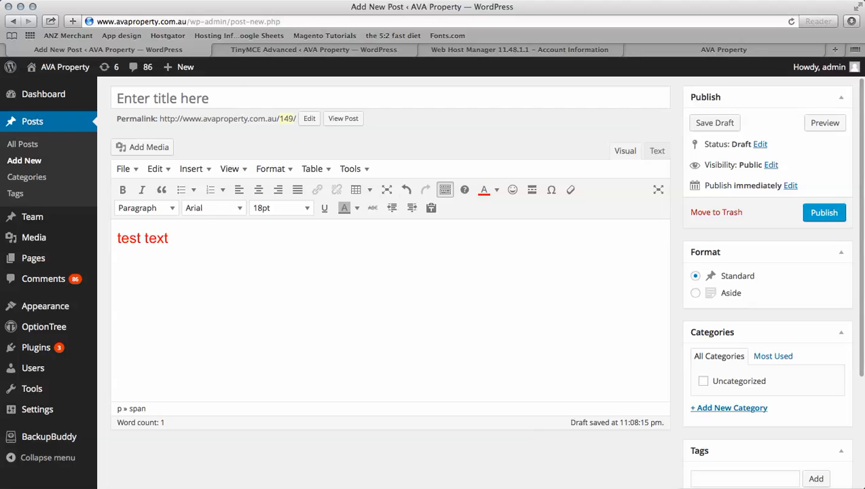
{"action": "key", "text": "super+a"}
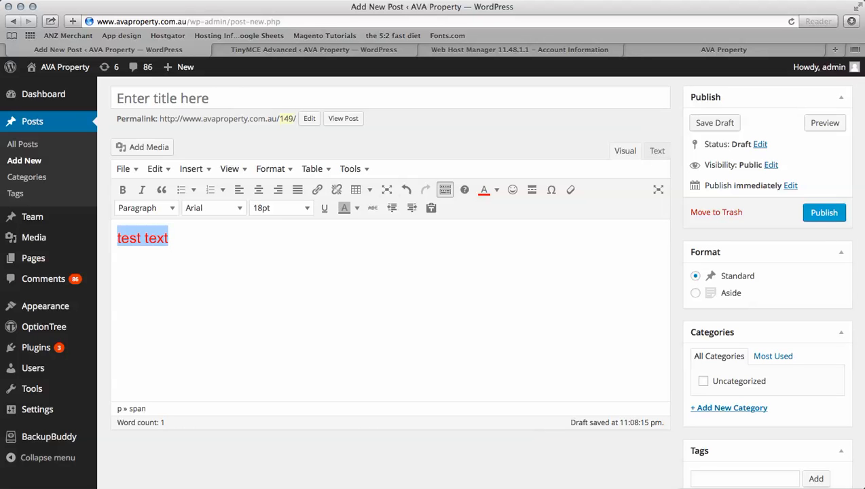
{"action": "left_click", "coordinate": [316, 190]}
{"action": "key", "text": "super+a"}
{"action": "key", "text": "super+v"}
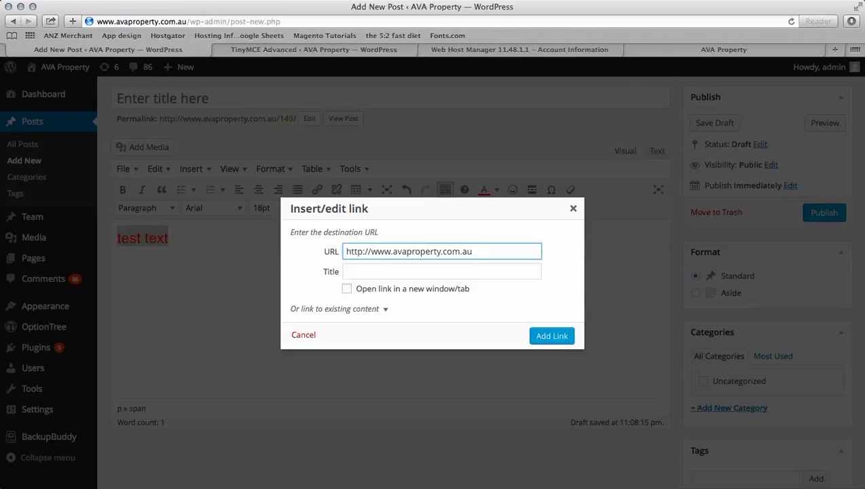
{"action": "type", "text": "/about"}
{"action": "key", "text": "shift+Left"}
{"action": "key", "text": "shift+Left"}
{"action": "key", "text": "shift+Left"}
{"action": "key", "text": "shift+Left"}
{"action": "key", "text": "shift+Left"}
{"action": "key", "text": "BackSpace"}
{"action": "left_click", "coordinate": [347, 289]}
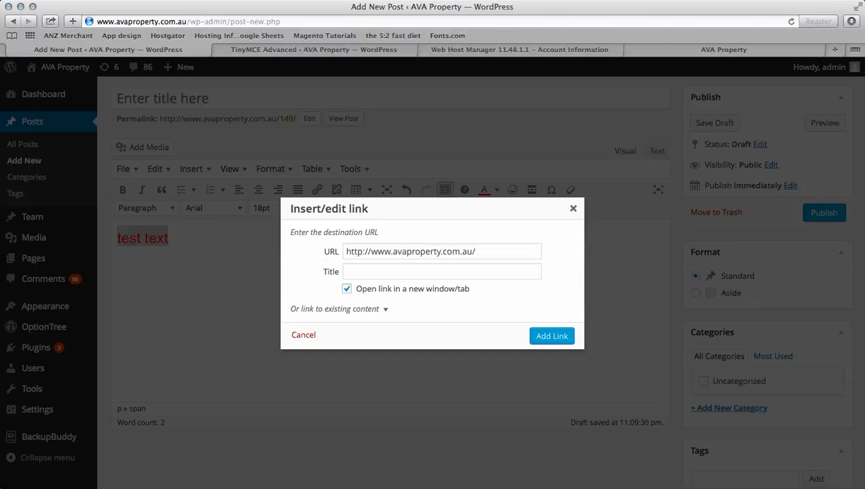
{"action": "left_click", "coordinate": [552, 336]}
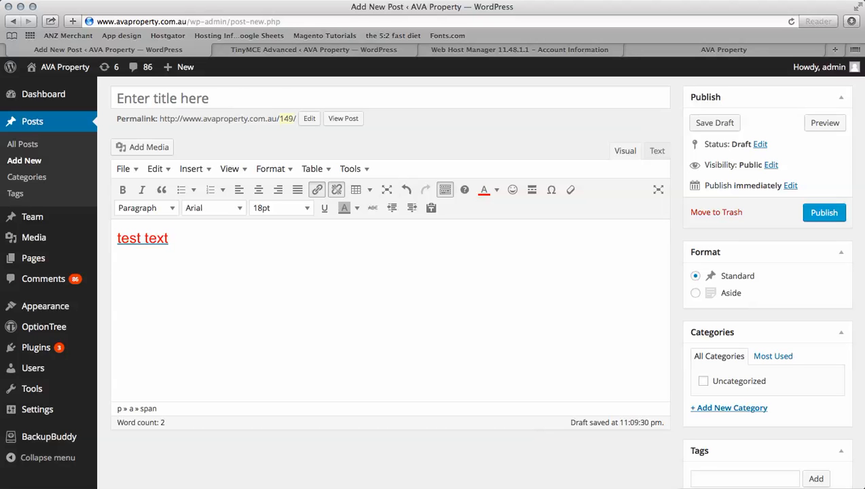
- Title the post 'test page'
{"action": "left_click", "coordinate": [163, 98]}
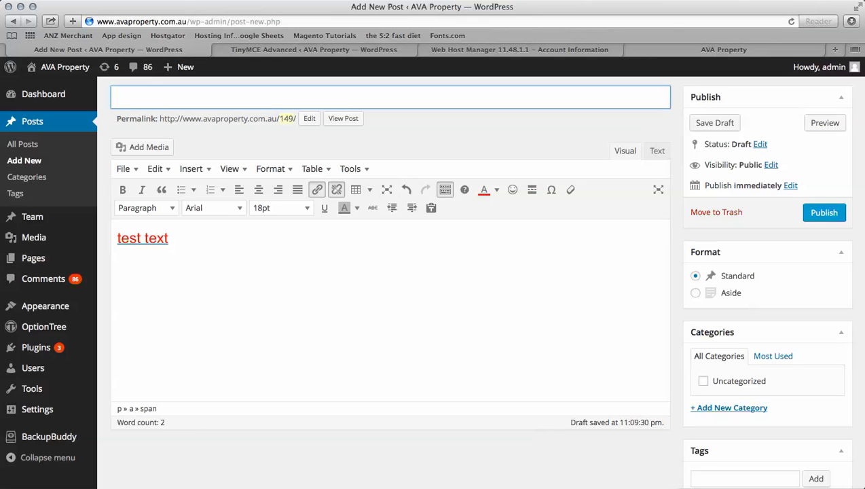
{"action": "type", "text": "tes"}
{"action": "type", "text": "t page"}
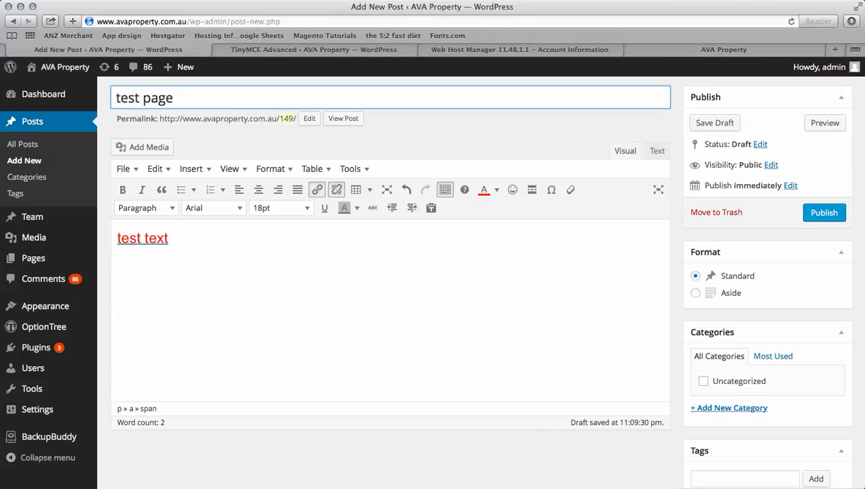
{"action": "scroll", "coordinate": [390, 271], "scroll_direction": "down", "scroll_amount": 1}
{"action": "scroll", "coordinate": [391, 271], "scroll_direction": "up", "scroll_amount": 2}
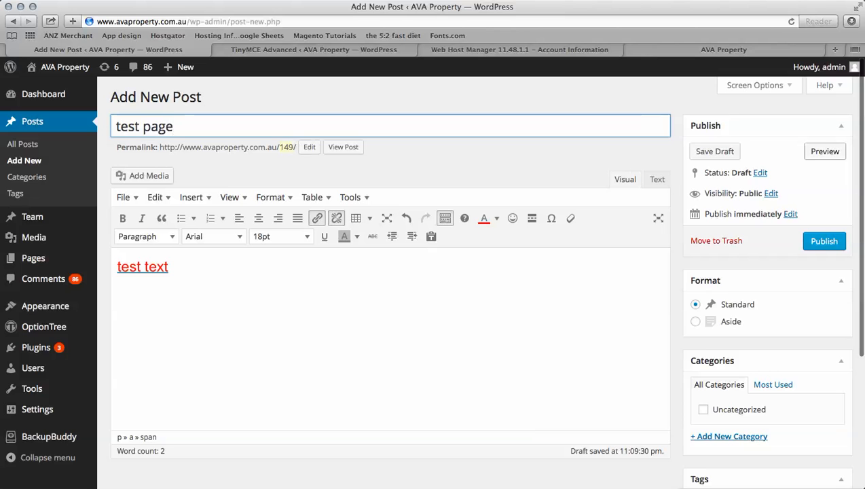
- Preview the post, follow its 'test text' link to verify it, then return to the editor
{"action": "left_click", "coordinate": [825, 152]}
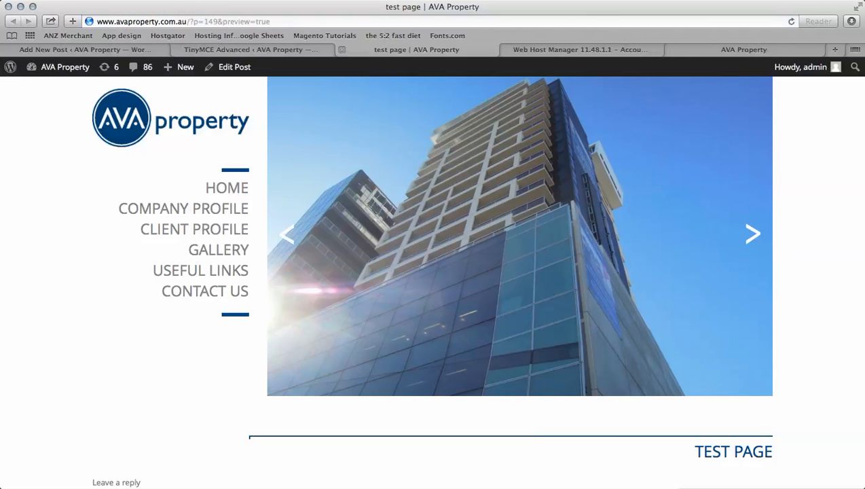
{"action": "left_click", "coordinate": [571, 1]}
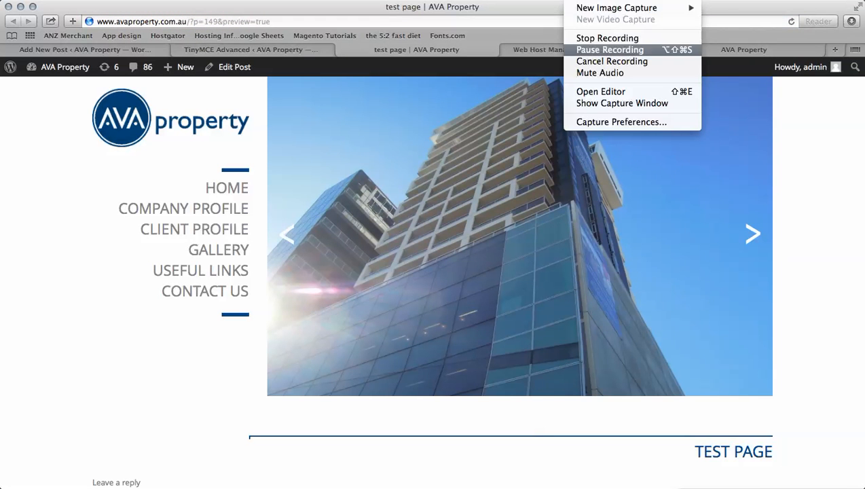
{"action": "left_click", "coordinate": [610, 49]}
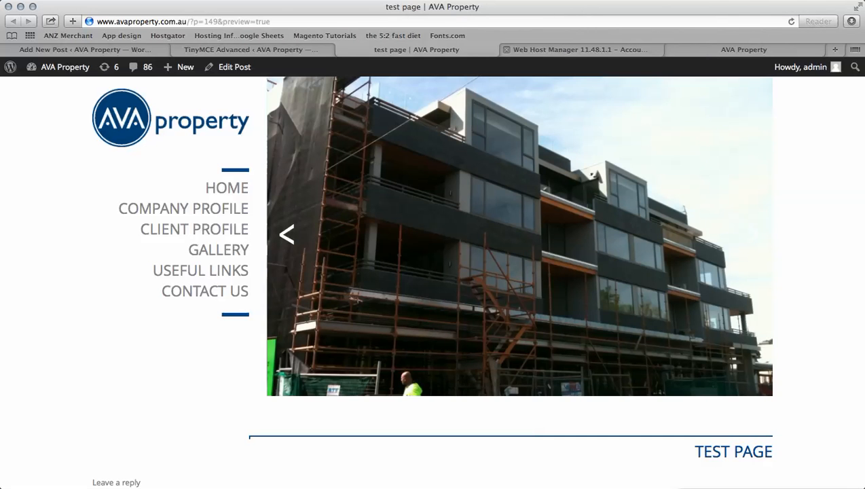
{"action": "scroll", "coordinate": [200, 270], "scroll_direction": "down", "scroll_amount": 5}
{"action": "scroll", "coordinate": [432, 281], "scroll_direction": "down", "scroll_amount": 1}
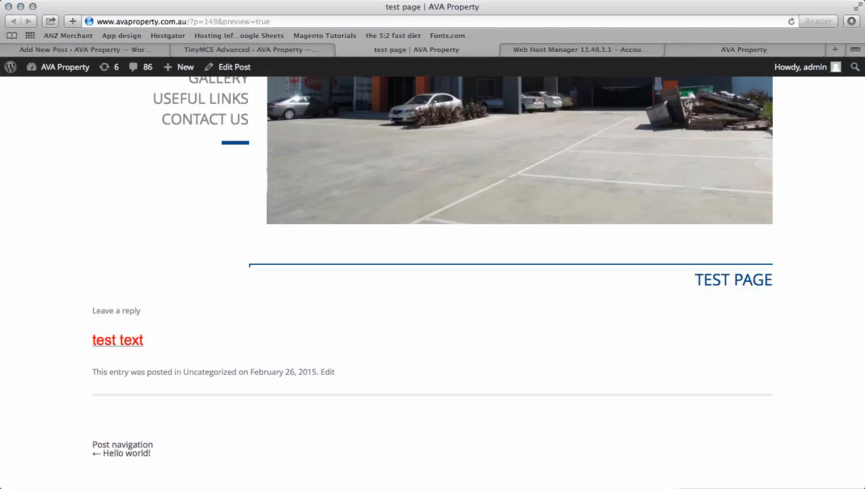
{"action": "left_click", "coordinate": [117, 340]}
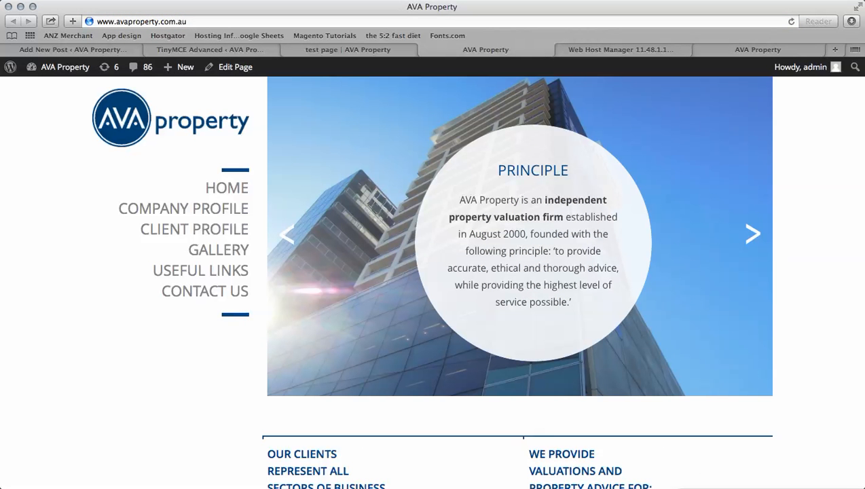
{"action": "left_click", "coordinate": [422, 50]}
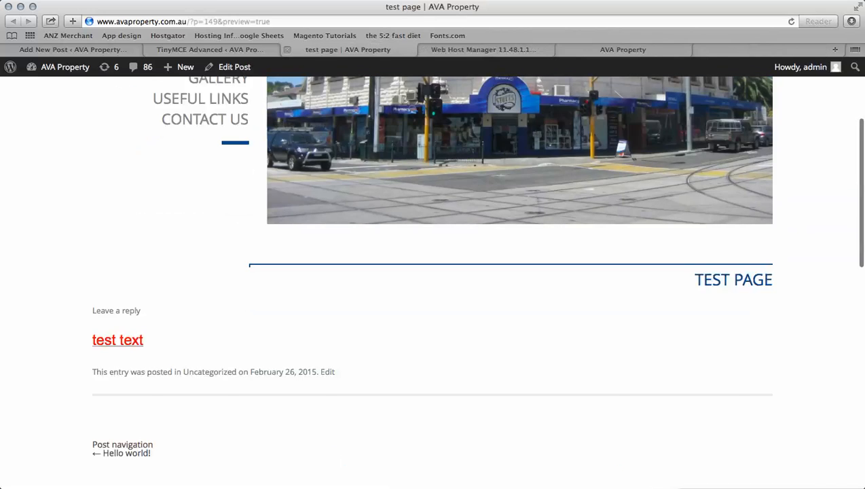
{"action": "left_click", "coordinate": [287, 49]}
{"action": "left_click", "coordinate": [41, 50]}
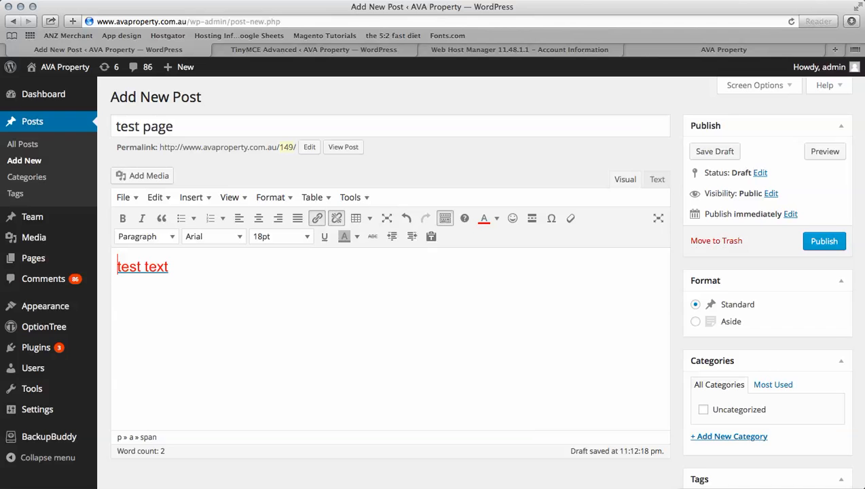
- Open Add Media after 'test text' and pick the portrait MG_8209-1.jpg from the Media Library
{"action": "left_click", "coordinate": [169, 268]}
{"action": "left_click", "coordinate": [143, 175]}
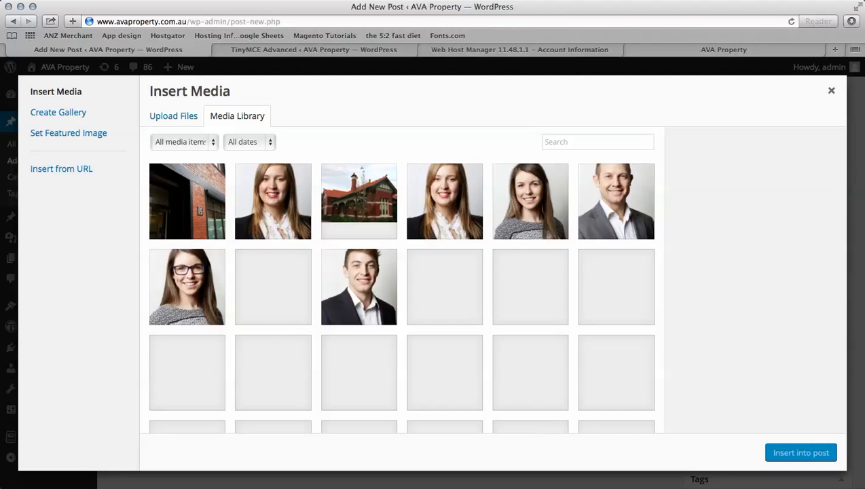
{"action": "scroll", "coordinate": [477, 301], "scroll_direction": "down", "scroll_amount": 5}
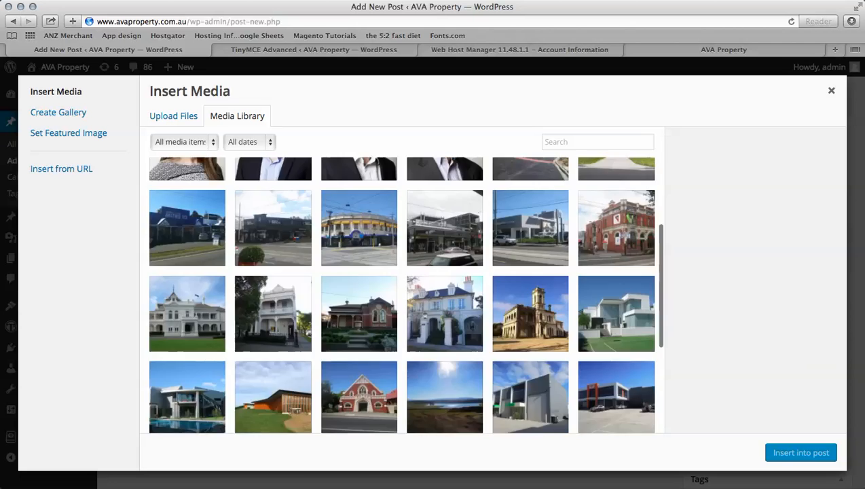
{"action": "scroll", "coordinate": [477, 302], "scroll_direction": "up", "scroll_amount": 5}
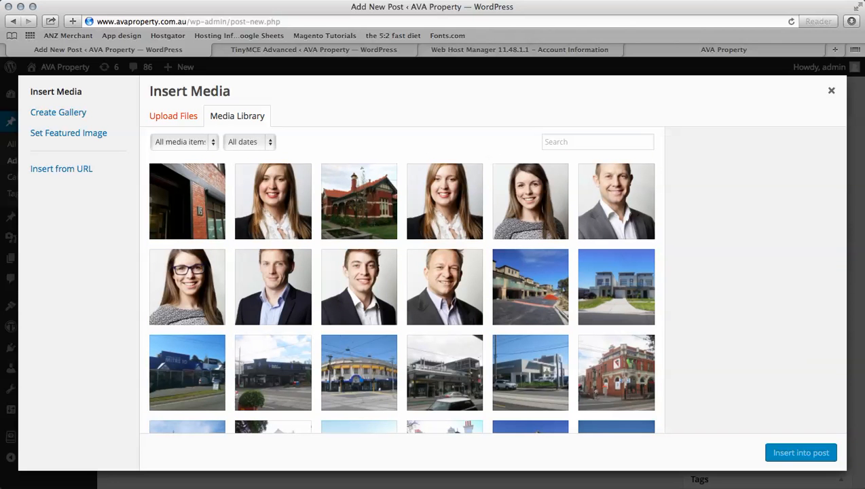
{"action": "left_click", "coordinate": [173, 116]}
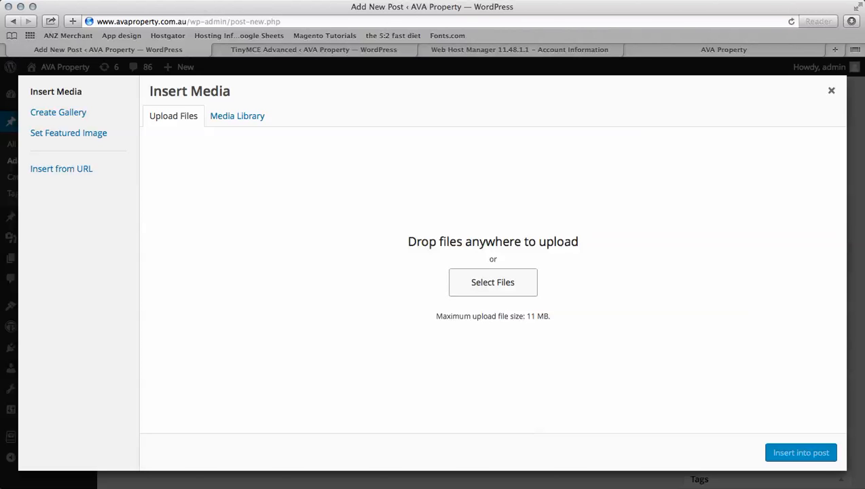
{"action": "left_click", "coordinate": [237, 117]}
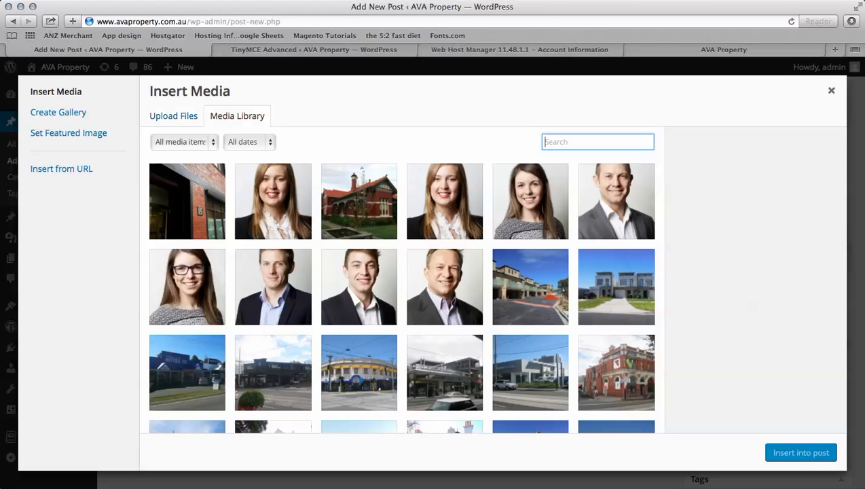
{"action": "left_click", "coordinate": [273, 201]}
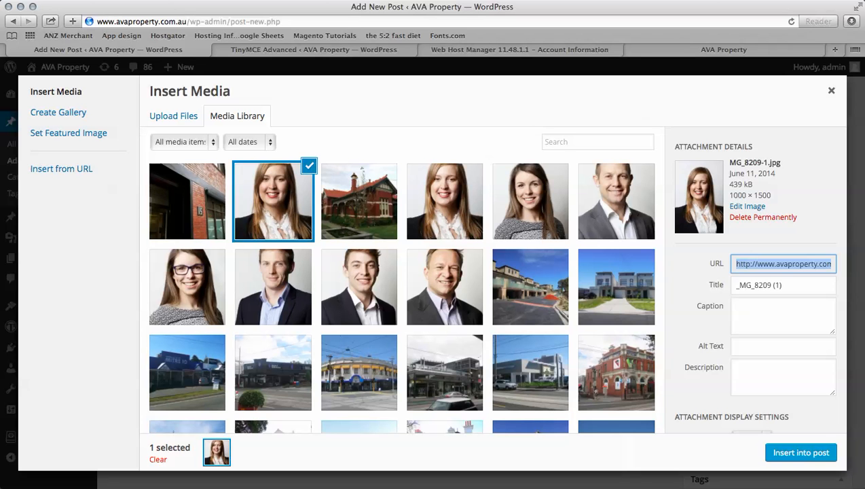
- Set the portrait's alignment to Left and its size to Medium 200 × 300
{"action": "scroll", "coordinate": [755, 280], "scroll_direction": "down", "scroll_amount": 3}
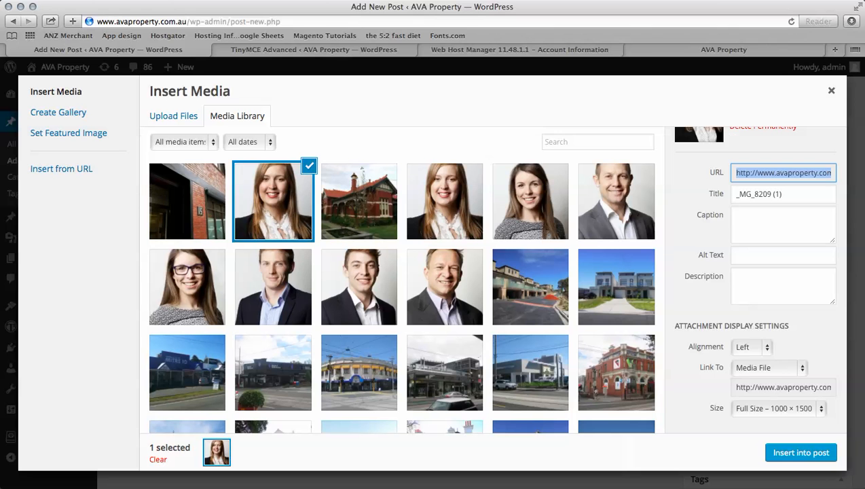
{"action": "left_click", "coordinate": [751, 347]}
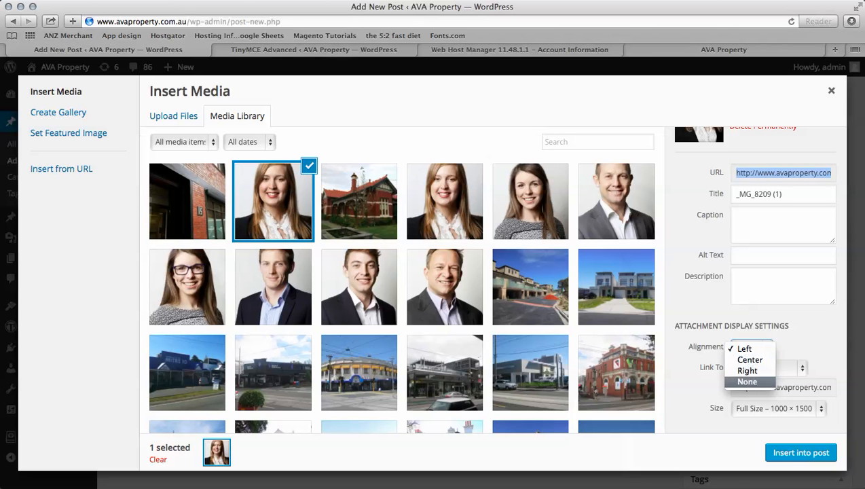
{"action": "left_click", "coordinate": [746, 349]}
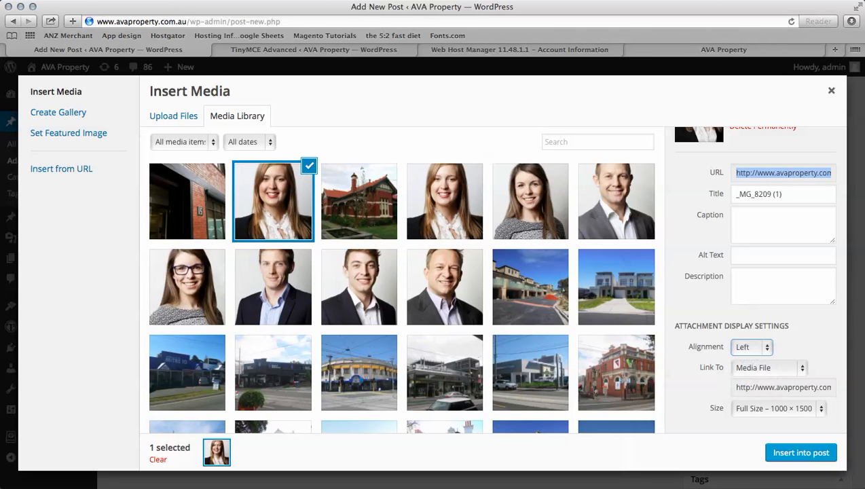
{"action": "left_click", "coordinate": [778, 408]}
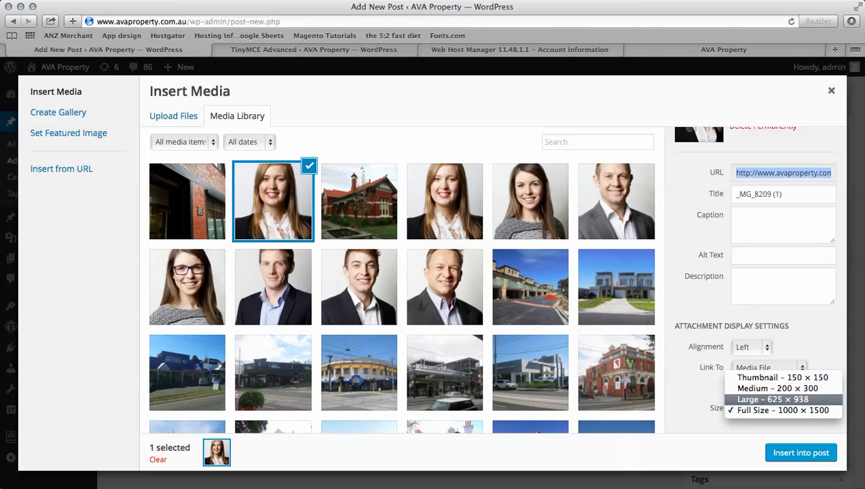
{"action": "left_click", "coordinate": [777, 387]}
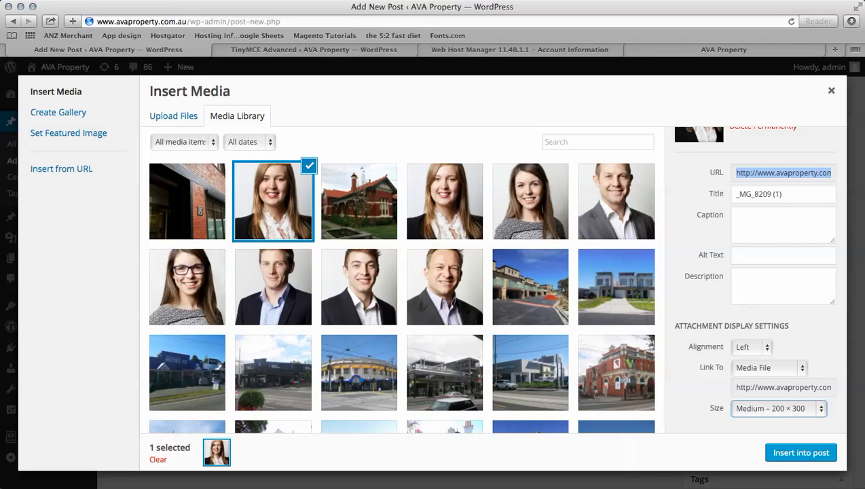
- Give the image alt text and description 'Ava Property' and insert it into the post
{"action": "left_click", "coordinate": [783, 256]}
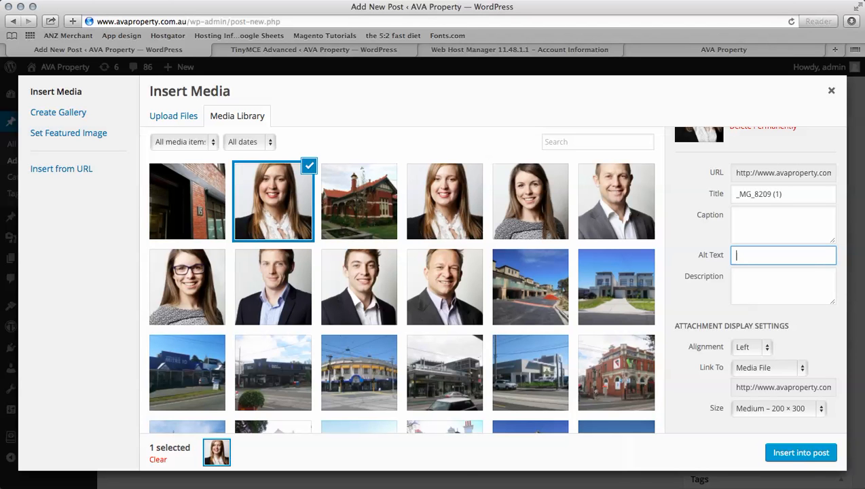
{"action": "type", "text": "Ava Property"}
{"action": "key", "text": "super+a"}
{"action": "key", "text": "super+c"}
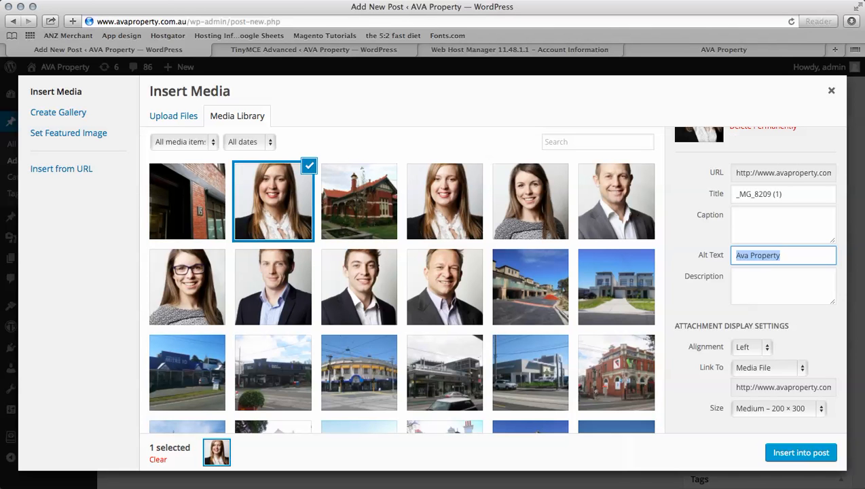
{"action": "key", "text": "Tab"}
{"action": "key", "text": "super+v"}
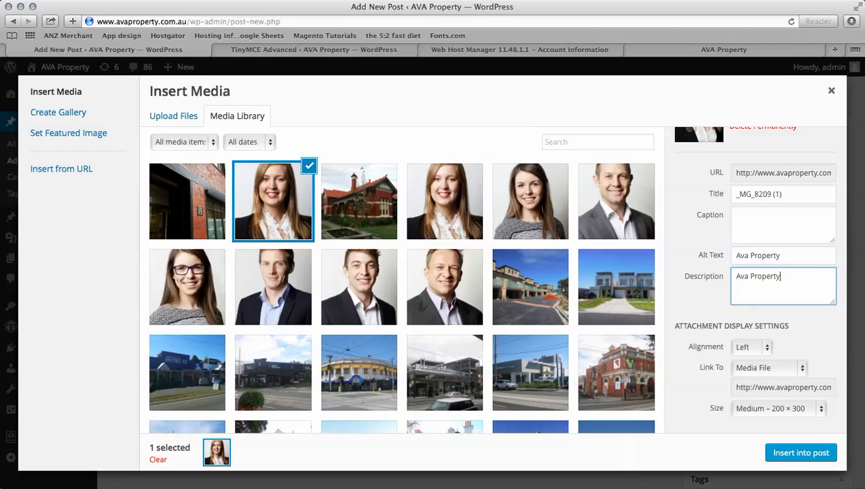
{"action": "left_click", "coordinate": [801, 453]}
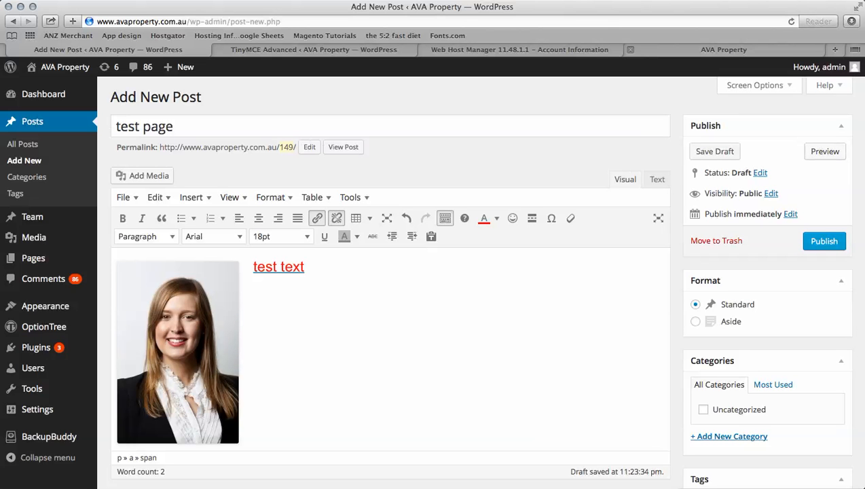
- Check the live site tab, then preview 'test page' from the editor and scroll through it
{"action": "left_click", "coordinate": [724, 49]}
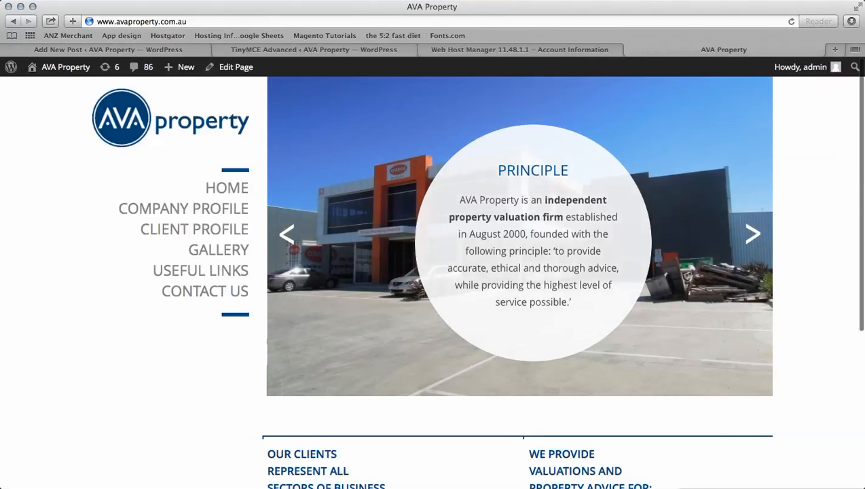
{"action": "left_click", "coordinate": [102, 50]}
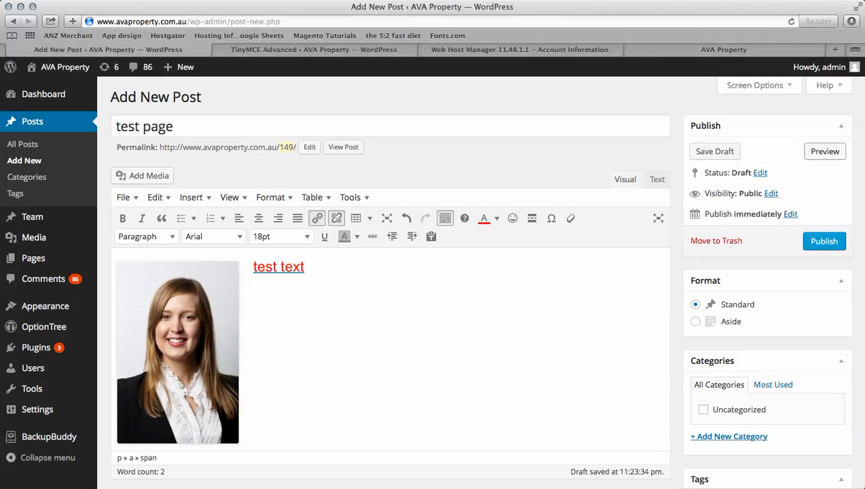
{"action": "left_click", "coordinate": [825, 152]}
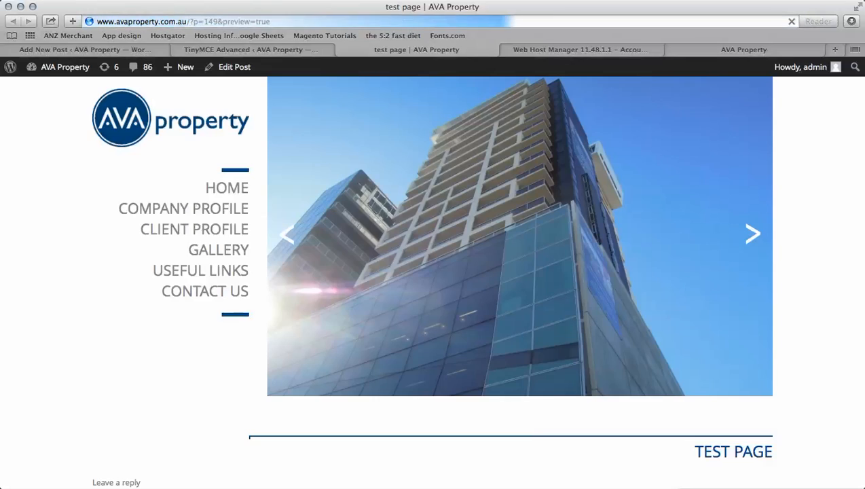
{"action": "scroll", "coordinate": [433, 272], "scroll_direction": "down", "scroll_amount": 8}
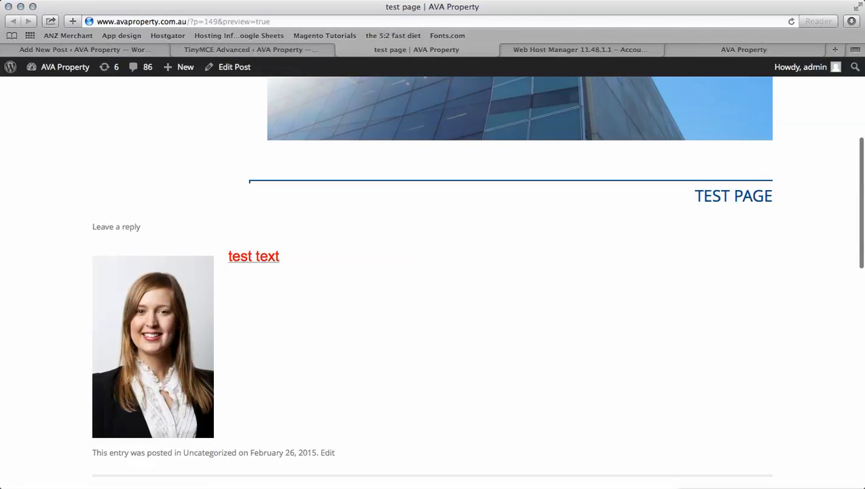
{"action": "scroll", "coordinate": [432, 272], "scroll_direction": "up", "scroll_amount": 5}
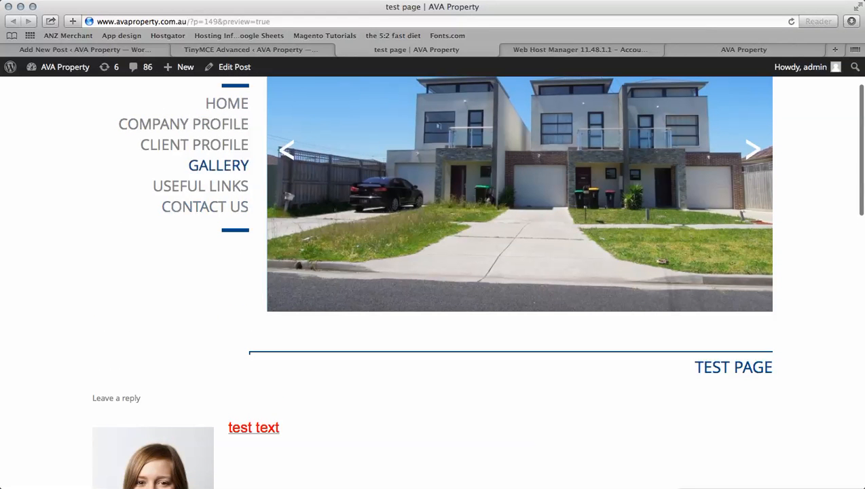
- Open the Appearance > Menus editor in another tab and publish the test page post
{"action": "mouse_move", "coordinate": [179, 66]}
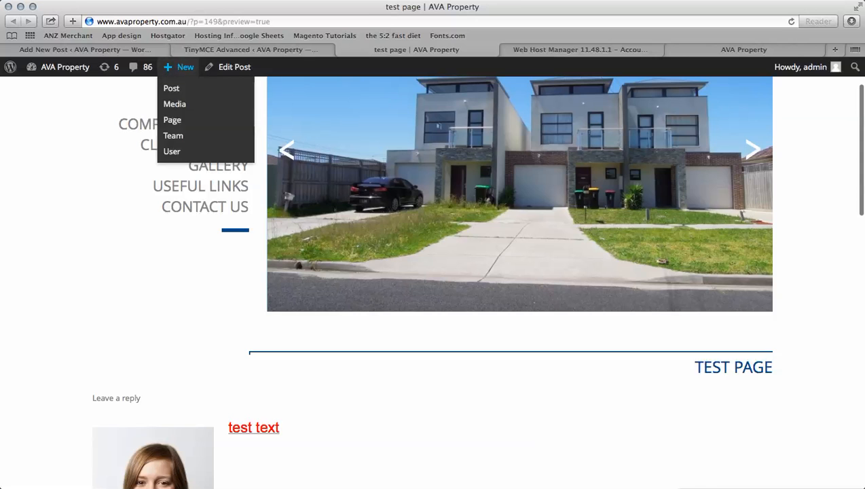
{"action": "left_click", "coordinate": [178, 50]}
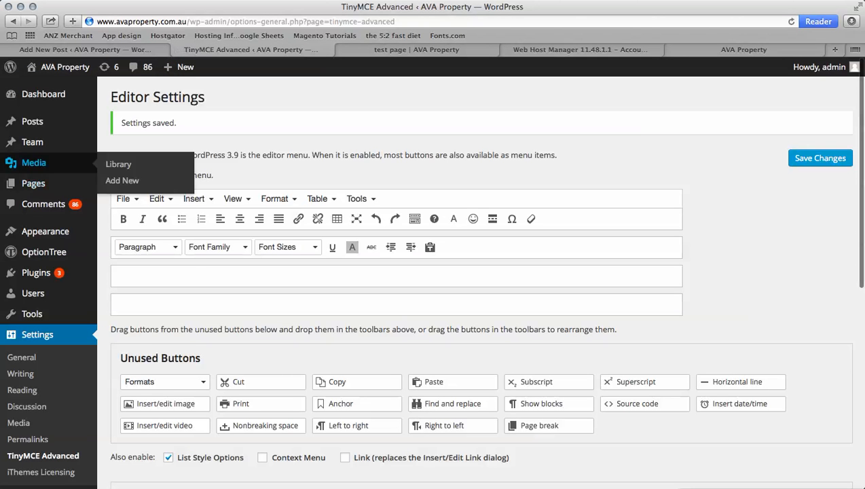
{"action": "mouse_move", "coordinate": [41, 231]}
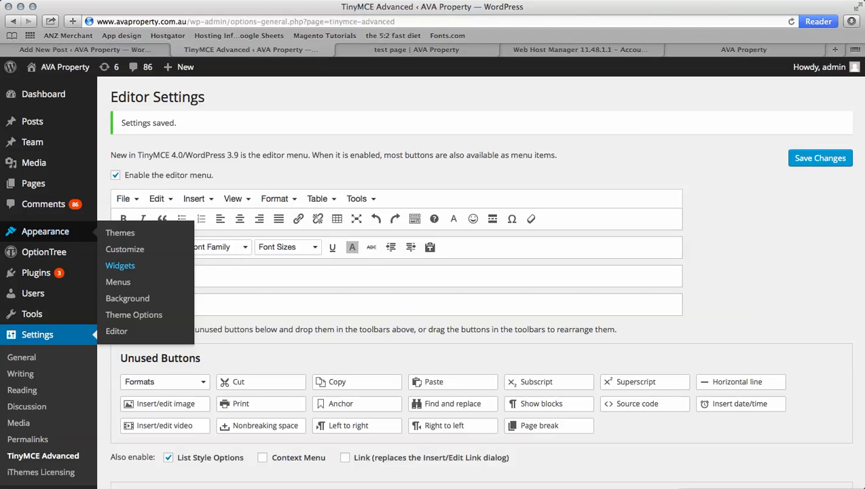
{"action": "left_click", "coordinate": [117, 282]}
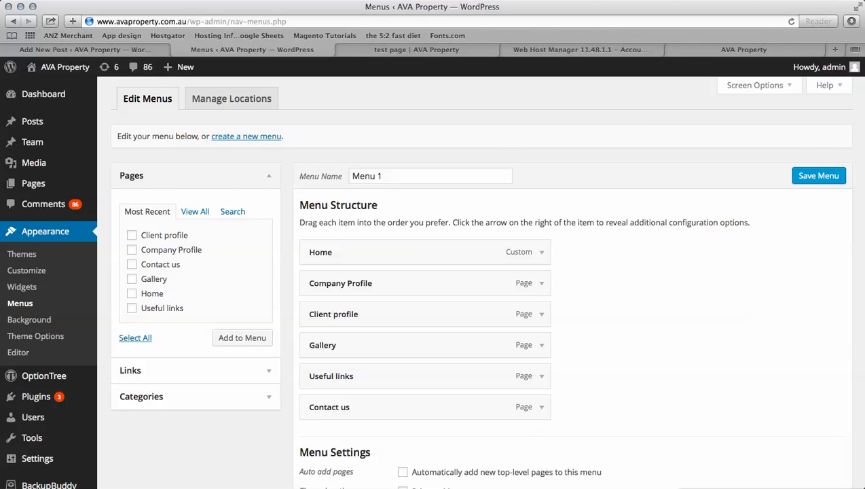
{"action": "left_click", "coordinate": [84, 50]}
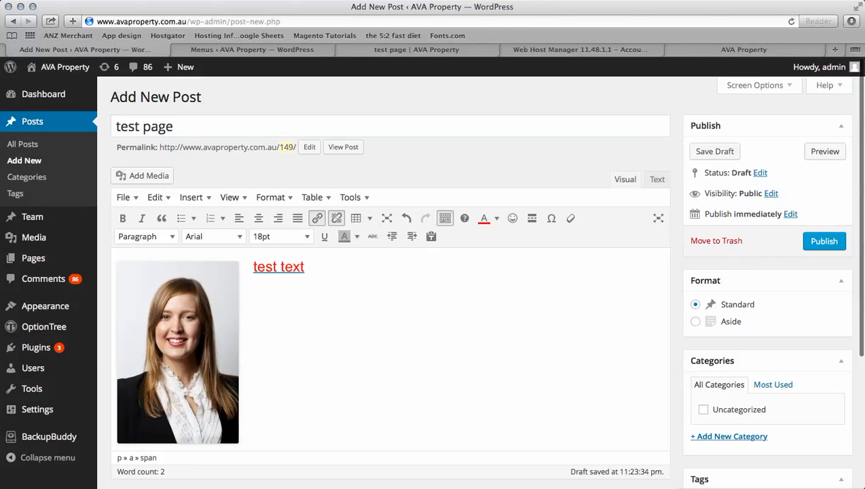
{"action": "left_click", "coordinate": [825, 241]}
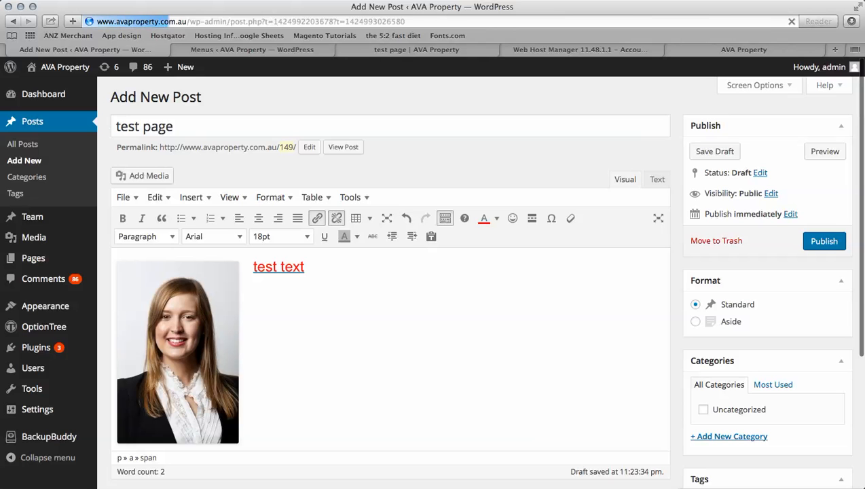
- Reload the menu editor and browse its Pages and Custom Links boxes, then return to the post
{"action": "left_click", "coordinate": [252, 49]}
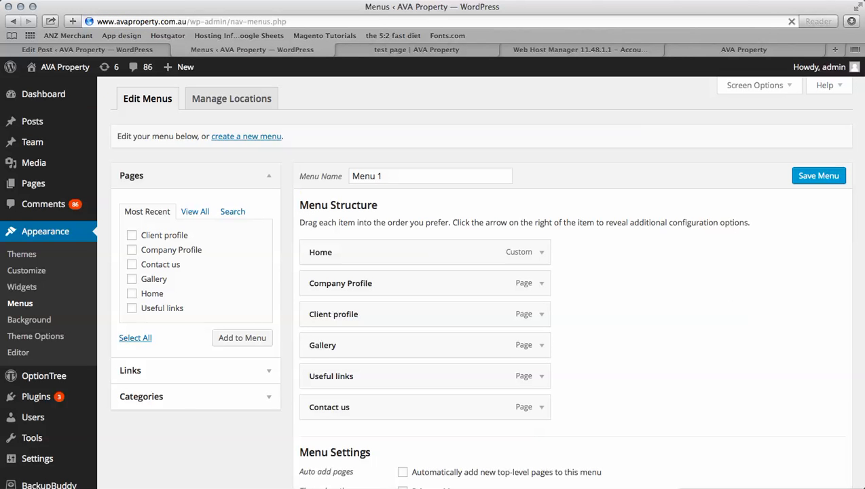
{"action": "key", "text": "super+r"}
{"action": "left_click", "coordinate": [195, 212]}
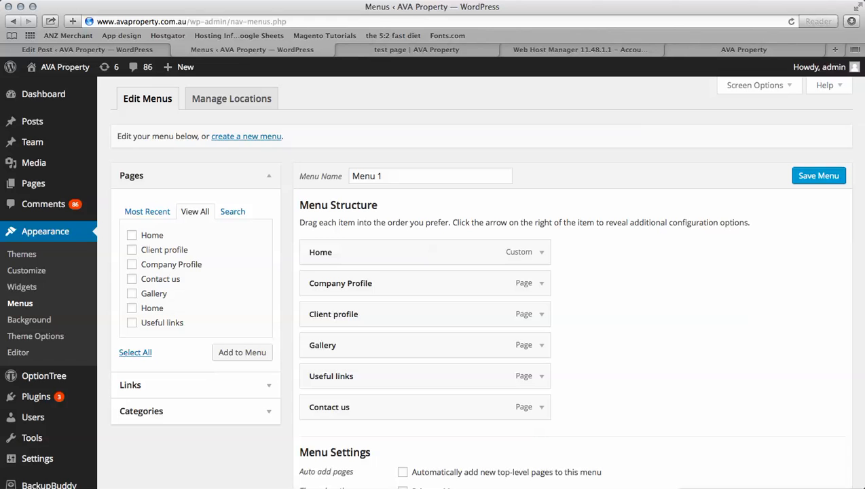
{"action": "left_click", "coordinate": [233, 212]}
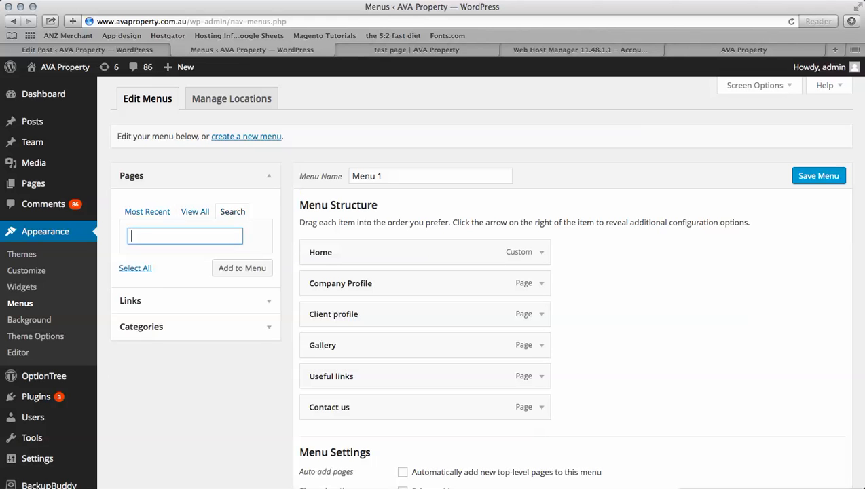
{"action": "left_click", "coordinate": [195, 212]}
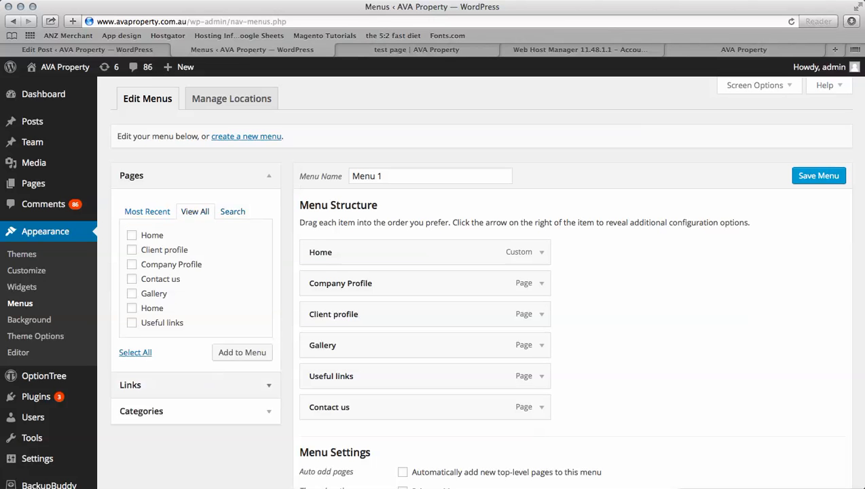
{"action": "left_click", "coordinate": [130, 385]}
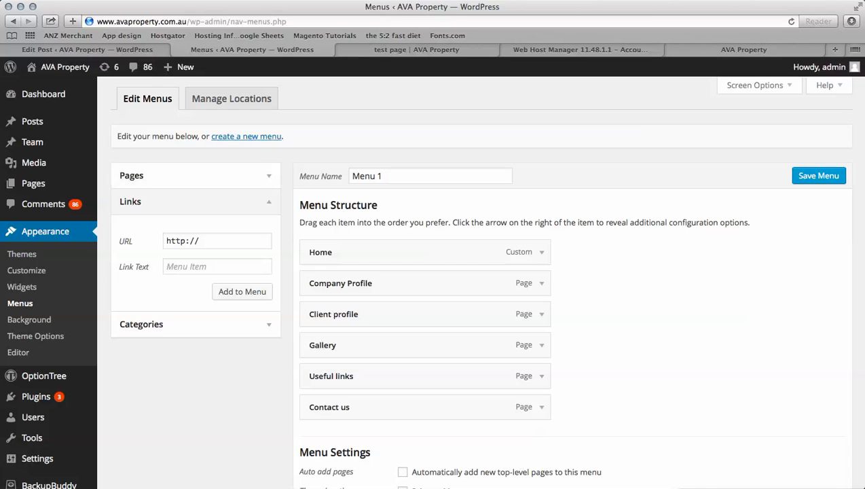
{"action": "left_click", "coordinate": [87, 50]}
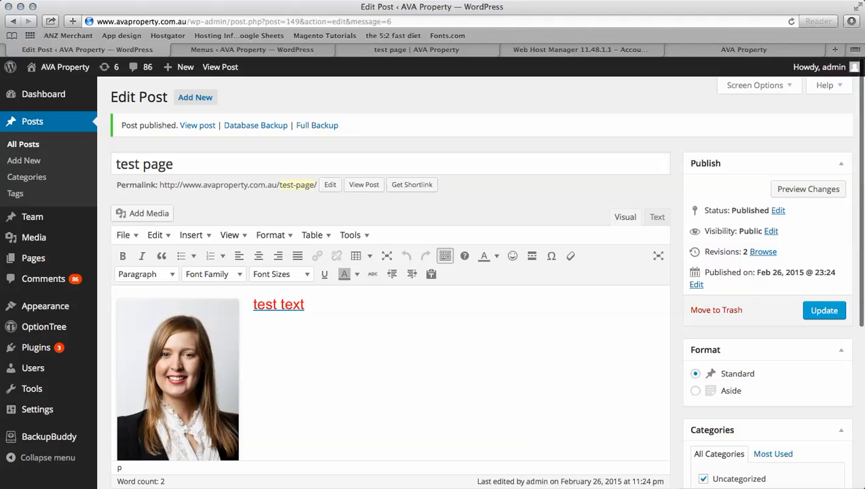
- Trash 'test page' from All Posts, then delete it permanently from the Trash view
{"action": "left_click", "coordinate": [23, 144]}
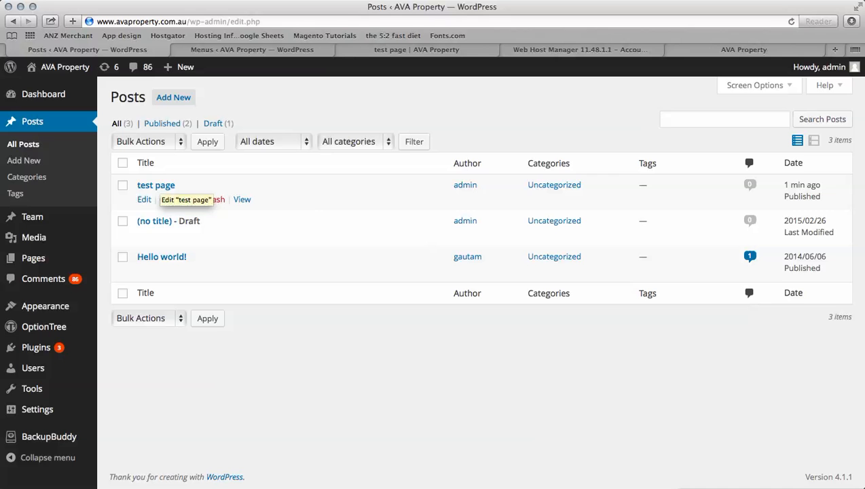
{"action": "left_click", "coordinate": [214, 199]}
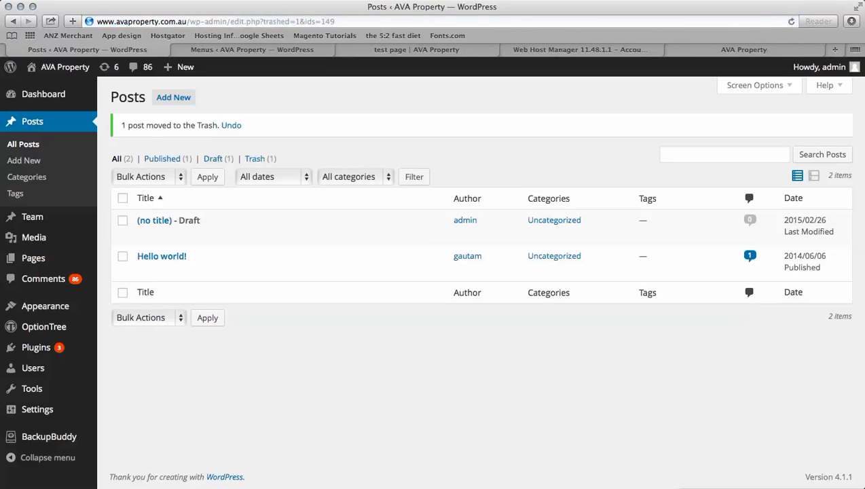
{"action": "left_click", "coordinate": [255, 159]}
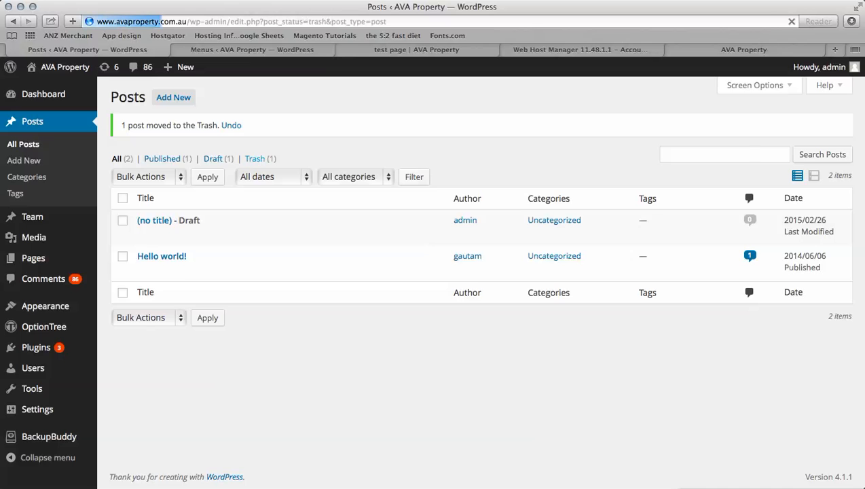
{"action": "mouse_move", "coordinate": [210, 197]}
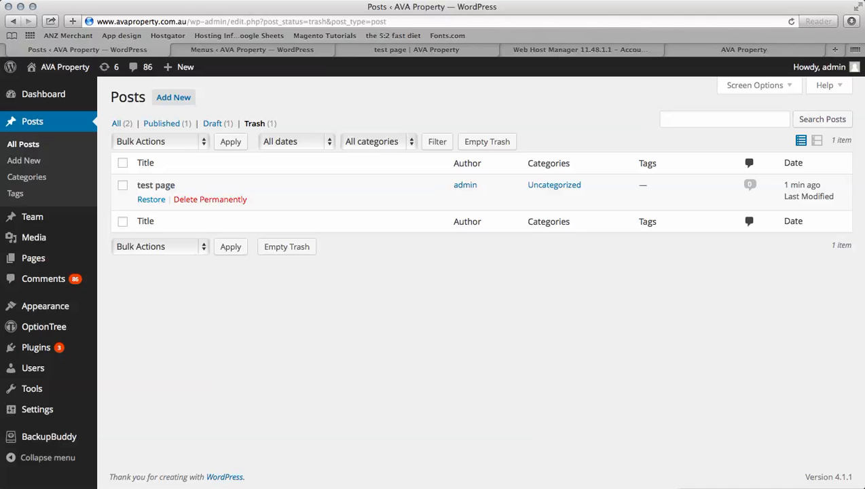
{"action": "left_click", "coordinate": [210, 199]}
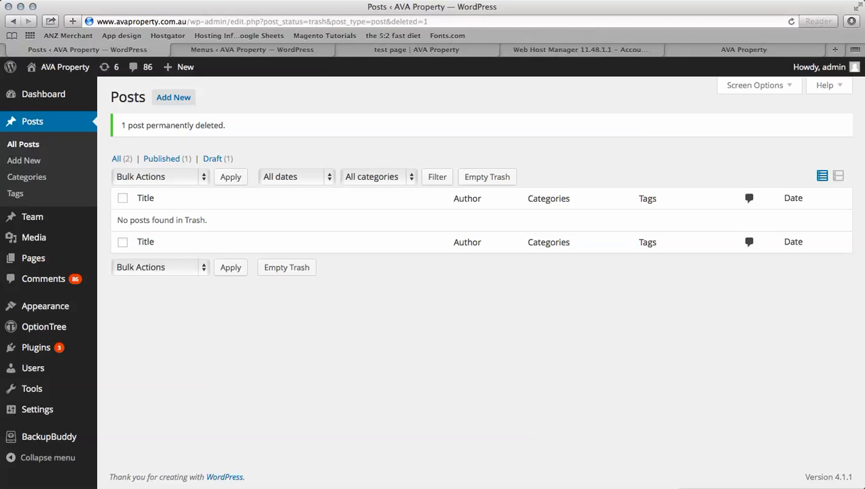
{"action": "mouse_move", "coordinate": [33, 258]}
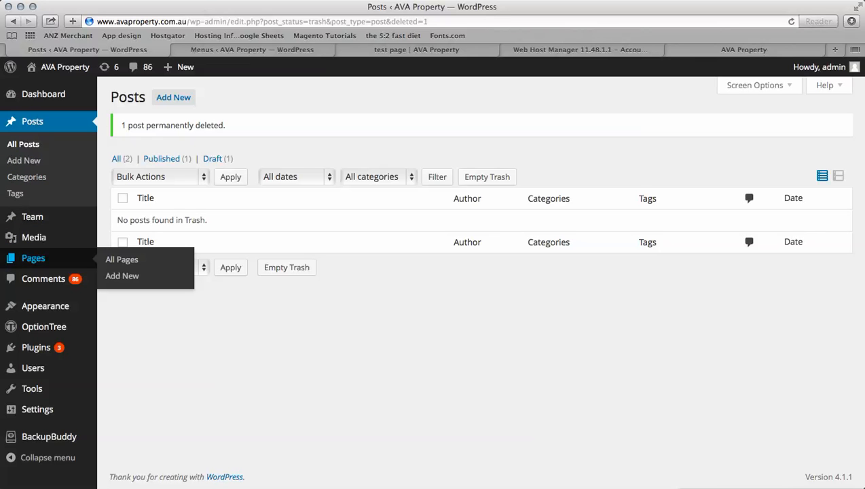
- Open the Company Profile page for editing, adding and then removing some blank lines
{"action": "left_click", "coordinate": [122, 260]}
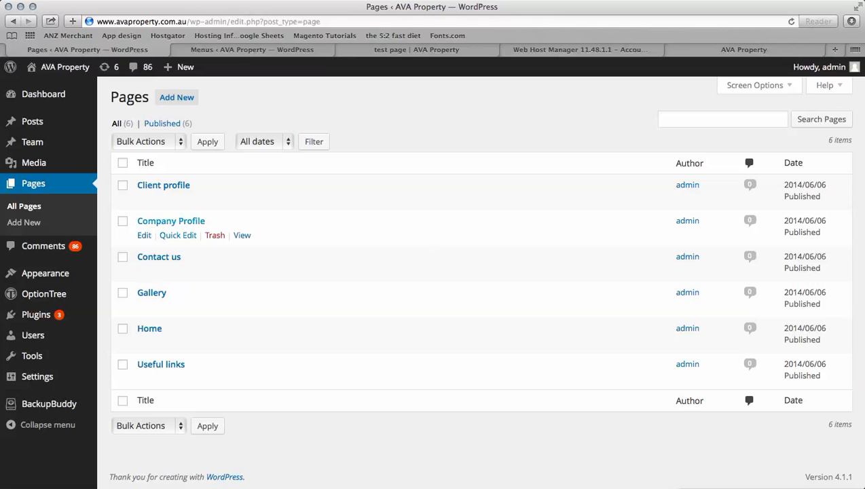
{"action": "left_click", "coordinate": [171, 221]}
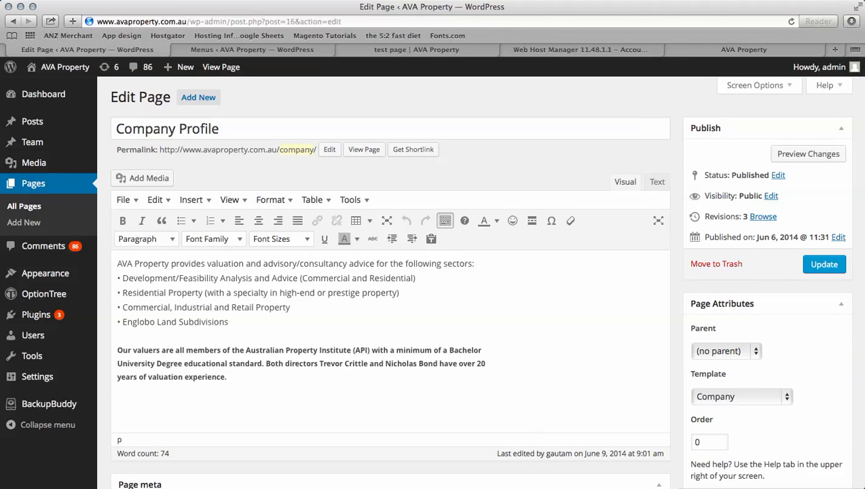
{"action": "key", "text": "Return"}
{"action": "key", "text": "Return"}
{"action": "key", "text": "BackSpace"}
{"action": "key", "text": "BackSpace"}
{"action": "key", "text": "Return"}
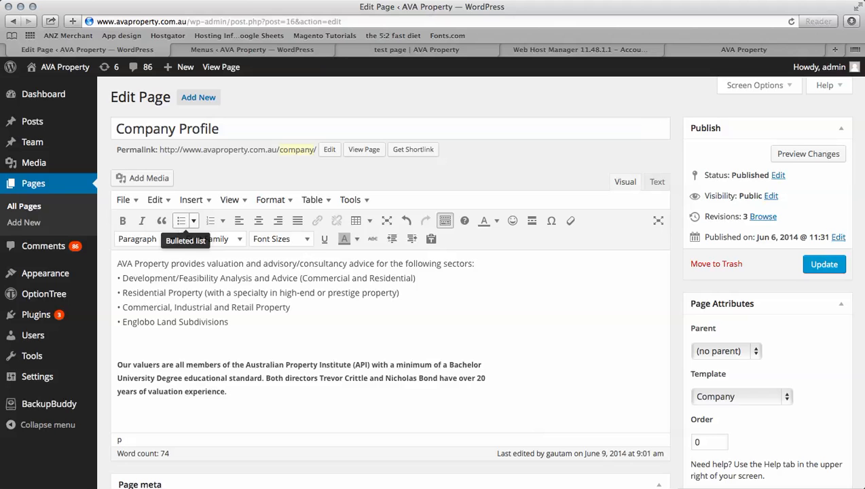
{"action": "key", "text": "BackSpace"}
- Colour the opening sentence about valuation advice magenta, then start a new page
{"action": "left_click_drag", "start_coordinate": [476, 263], "coordinate": [117, 263]}
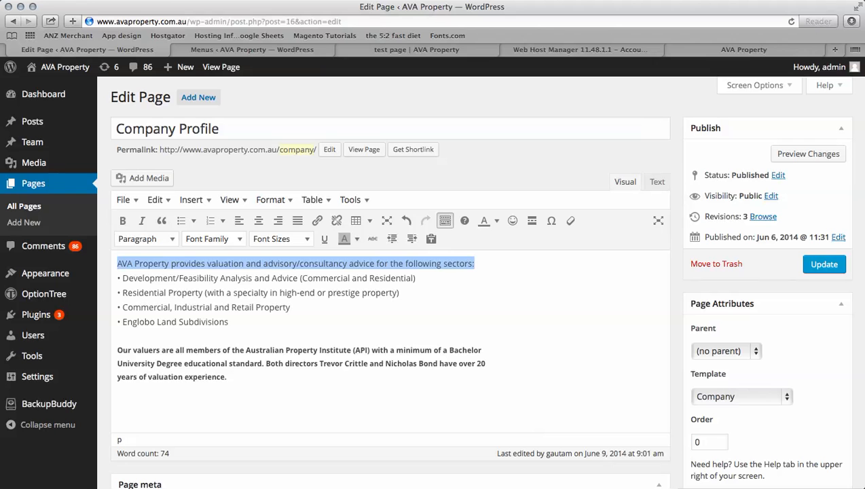
{"action": "left_click", "coordinate": [496, 221]}
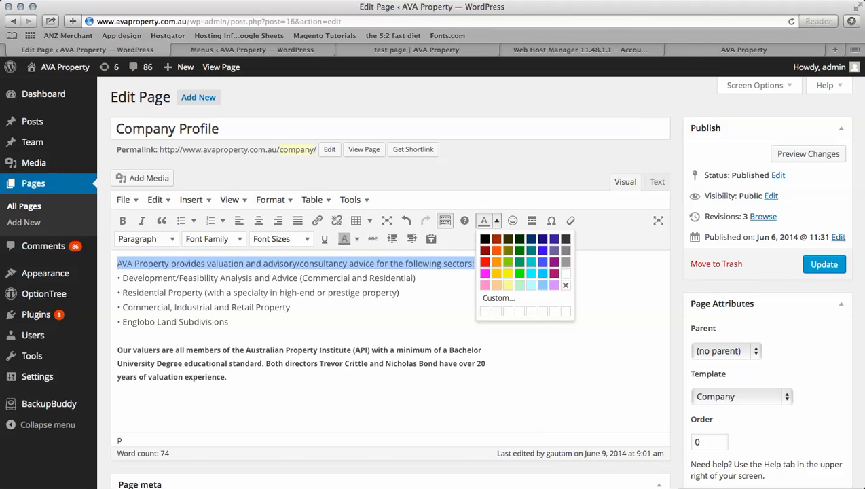
{"action": "left_click", "coordinate": [485, 273]}
{"action": "left_click", "coordinate": [290, 307]}
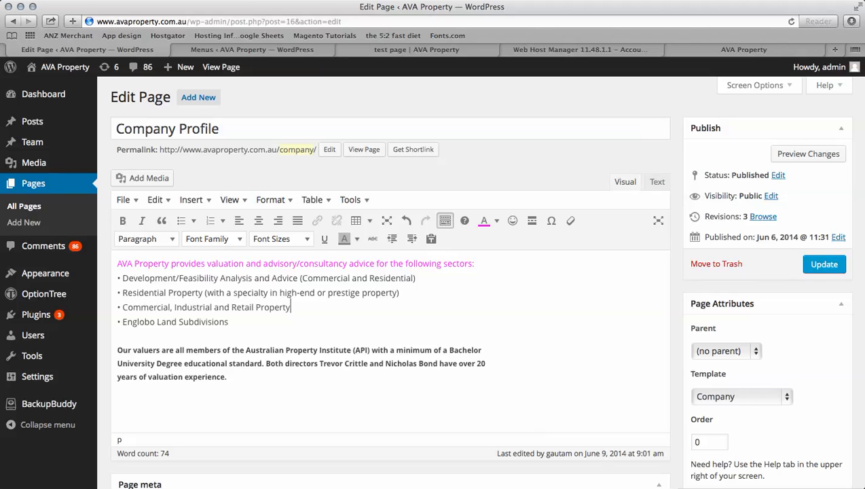
{"action": "left_click_drag", "start_coordinate": [474, 263], "coordinate": [117, 264]}
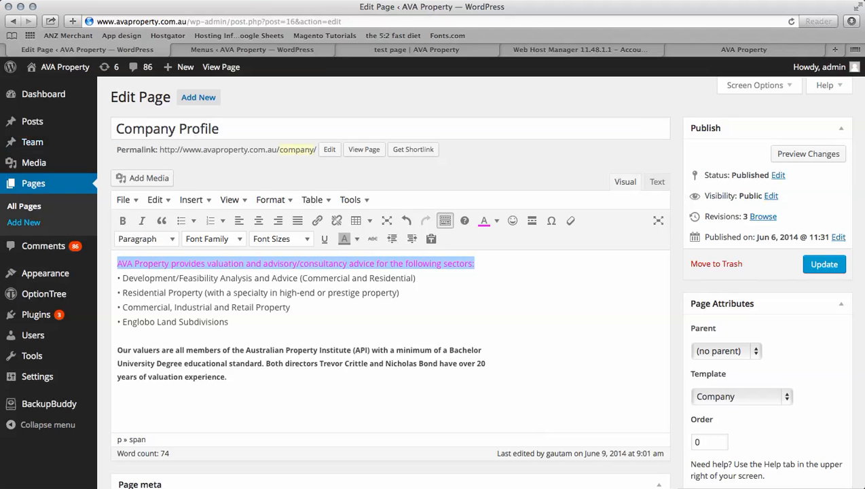
{"action": "left_click", "coordinate": [24, 223]}
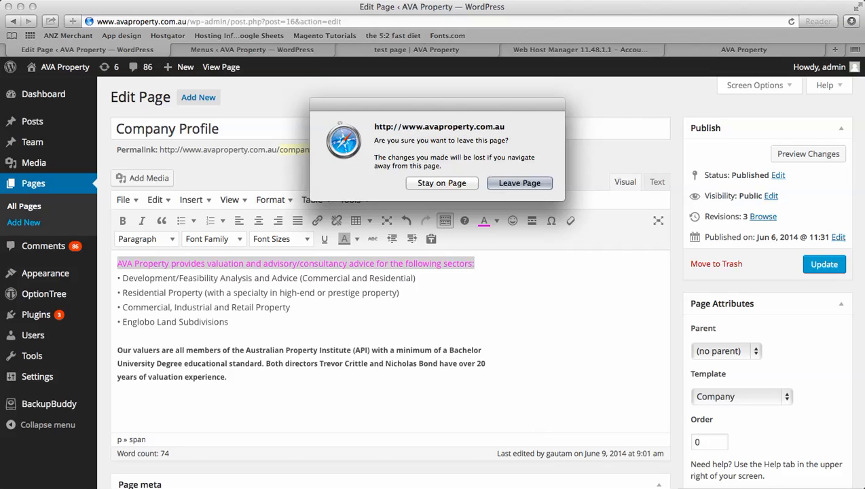
- Leave without saving and create a page titled 'test page' with the body 'test text'
{"action": "key", "text": "Return"}
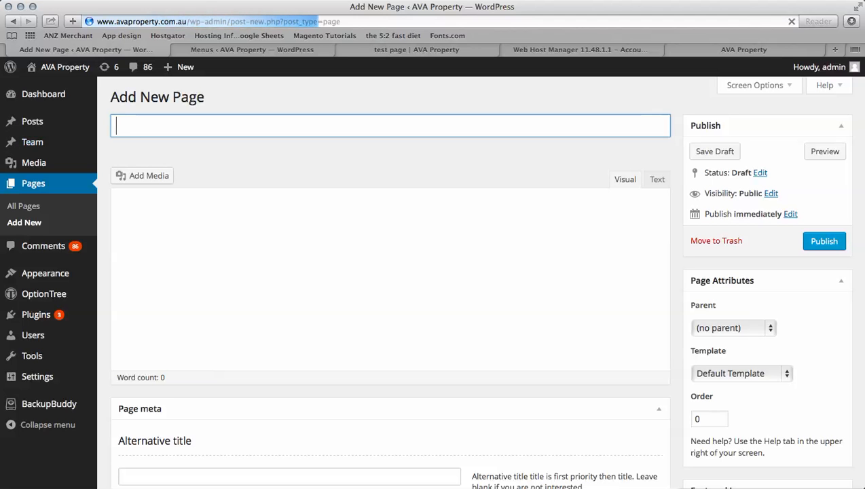
{"action": "type", "text": "test pahge"}
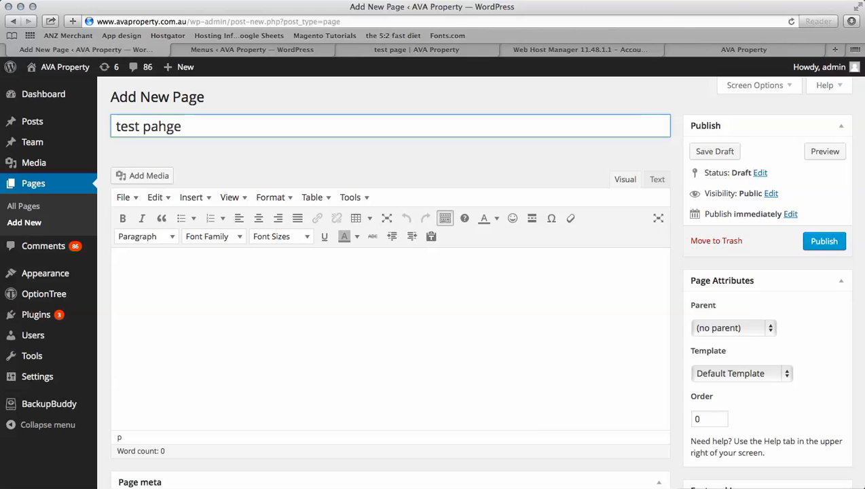
{"action": "left_click", "coordinate": [161, 127]}
{"action": "key", "text": "BackSpace"}
{"action": "key", "text": "Tab"}
{"action": "type", "text": "test text"}
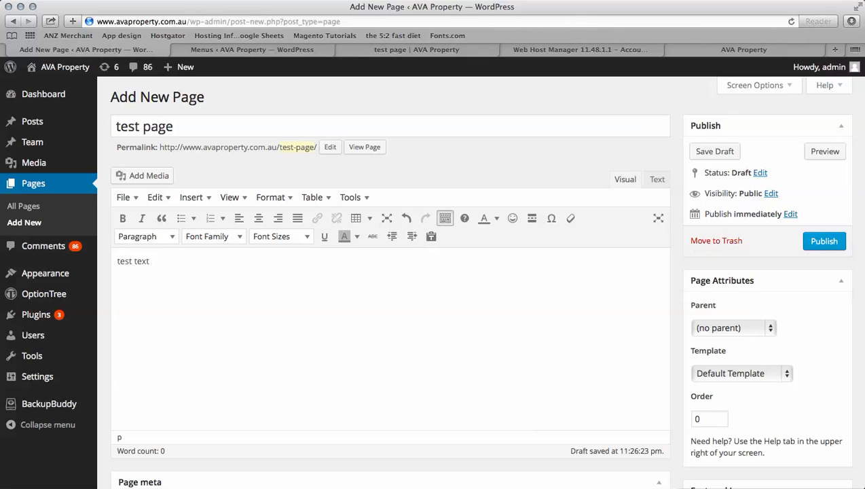
{"action": "key", "text": "super+a"}
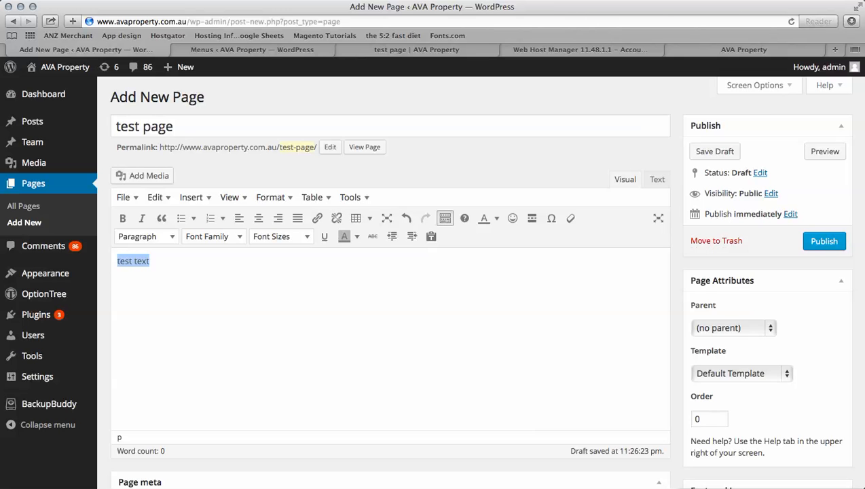
{"action": "left_click", "coordinate": [317, 218]}
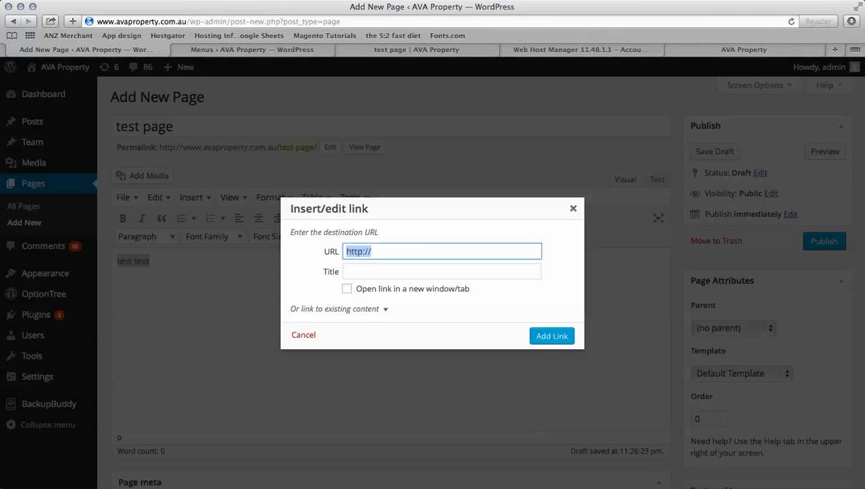
{"action": "type", "text": "Ava Property"}
{"action": "key", "text": "shift+Left"}
{"action": "key", "text": "shift+Left"}
{"action": "key", "text": "shift+Left"}
{"action": "key", "text": "shift+Left"}
{"action": "key", "text": "shift+Left"}
{"action": "key", "text": "shift+Left"}
{"action": "key", "text": "shift+Left"}
{"action": "key", "text": "shift+Left"}
{"action": "key", "text": "shift+Left"}
{"action": "key", "text": "shift+Left"}
{"action": "key", "text": "shift+Left"}
{"action": "key", "text": "shift+Left"}
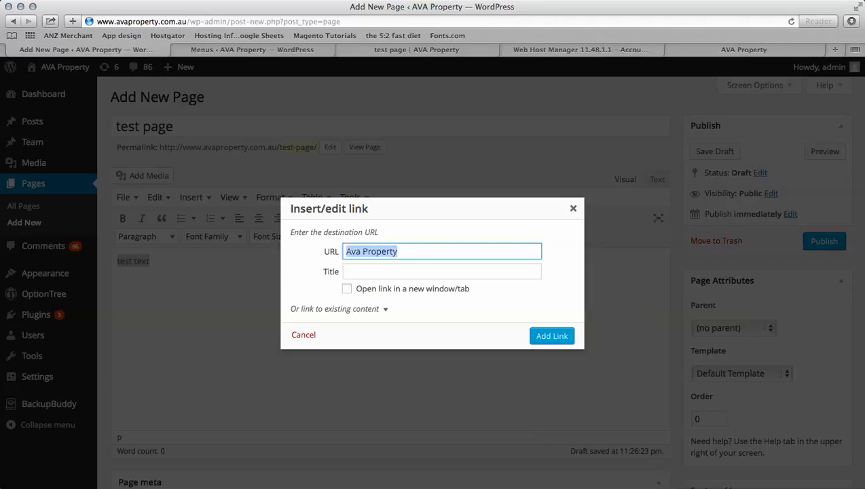
{"action": "type", "text": "h"}
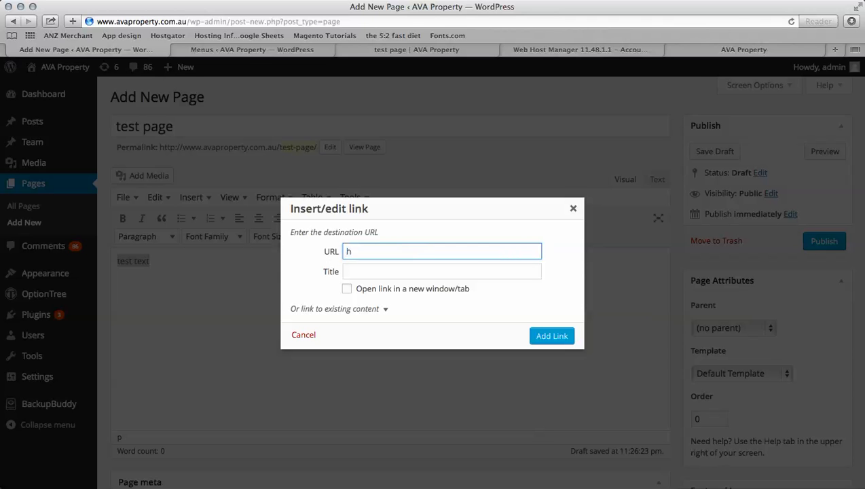
{"action": "type", "text": "ttp://avaproperty.com.au"}
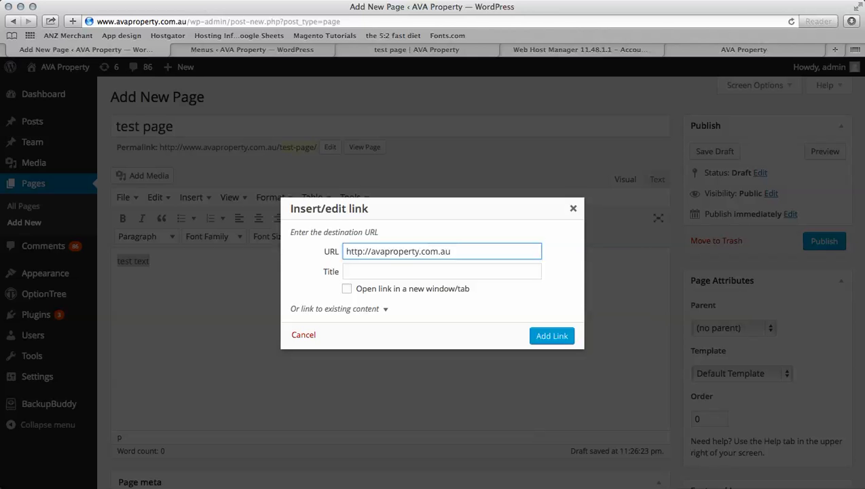
{"action": "left_click", "coordinate": [347, 289]}
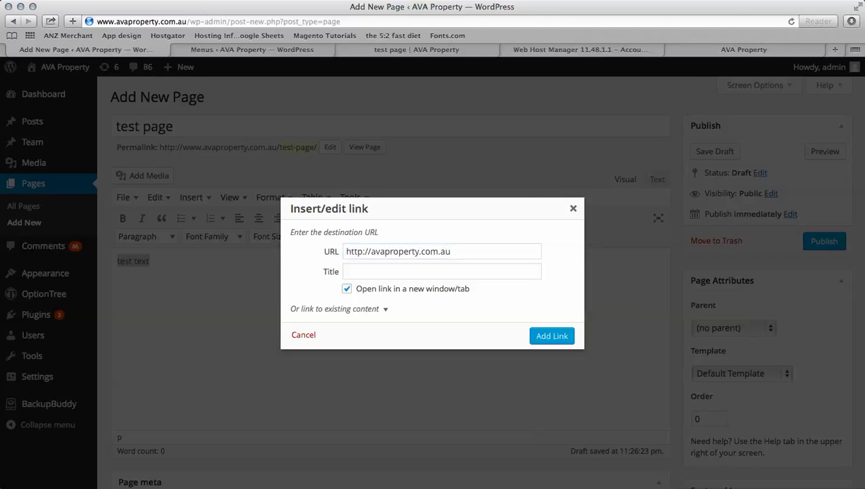
{"action": "left_click", "coordinate": [552, 335]}
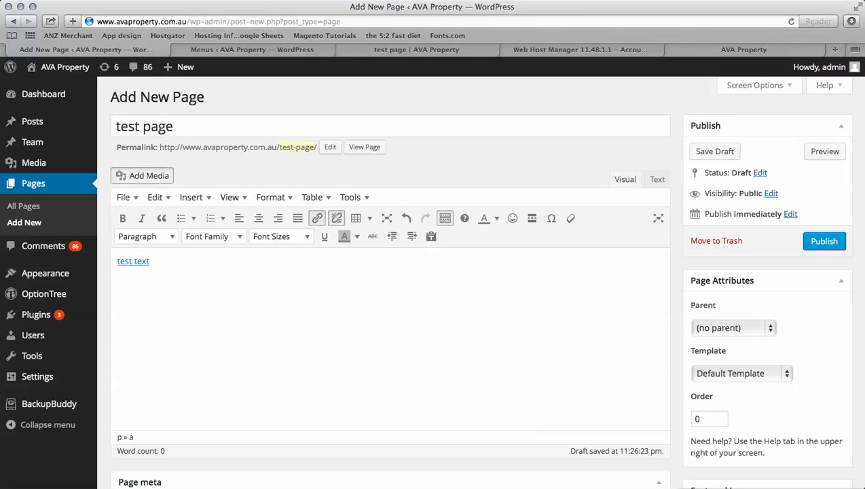
{"action": "left_click", "coordinate": [141, 175]}
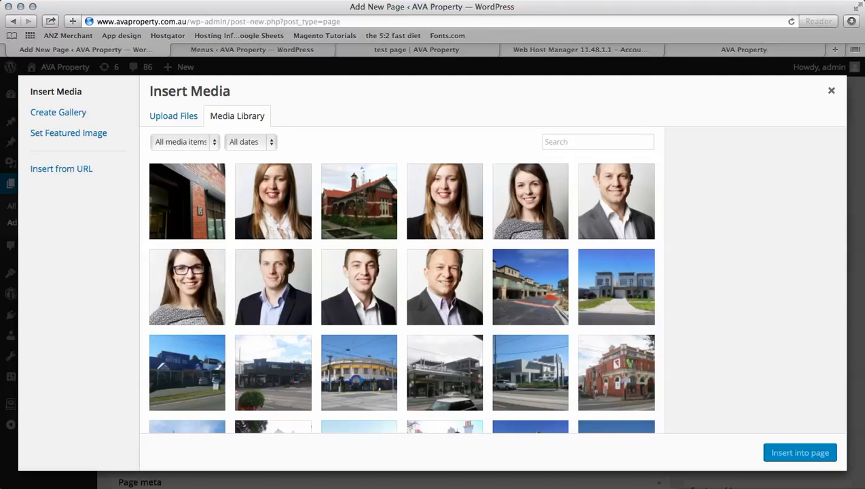
- Insert the portrait MG_8209-1.jpg into the page and publish test page
{"action": "left_click", "coordinate": [273, 202]}
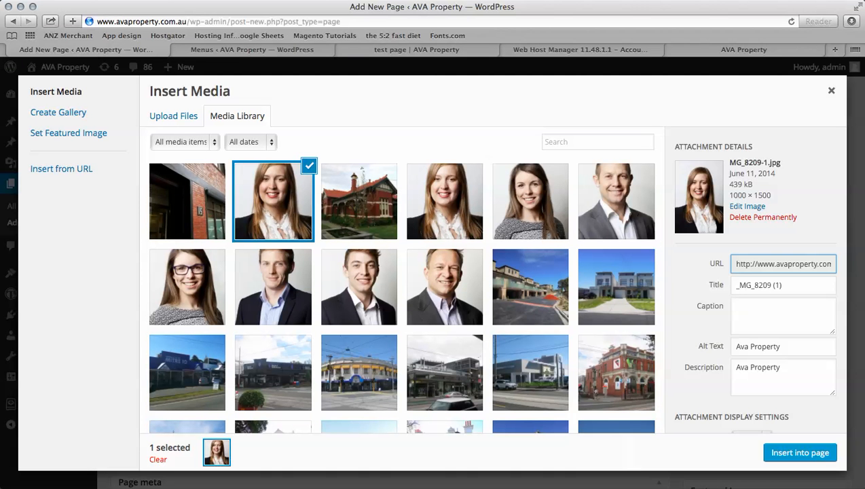
{"action": "scroll", "coordinate": [755, 279], "scroll_direction": "down", "scroll_amount": 3}
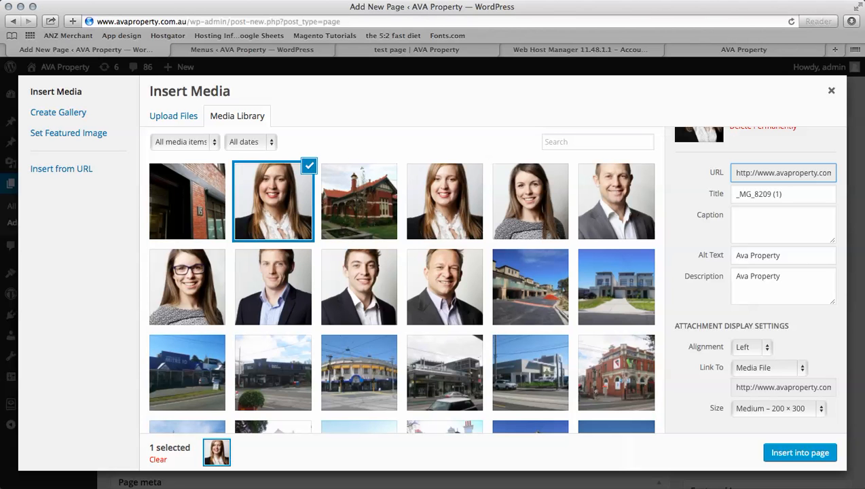
{"action": "left_click", "coordinate": [800, 452]}
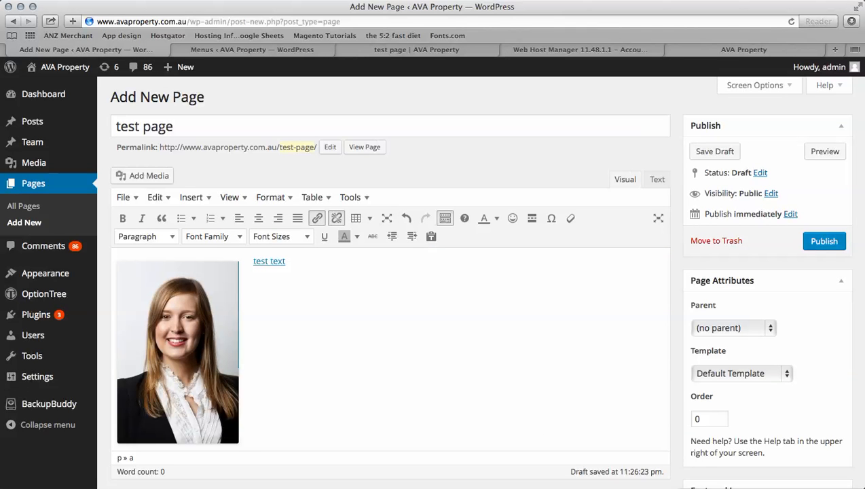
{"action": "left_click", "coordinate": [824, 241]}
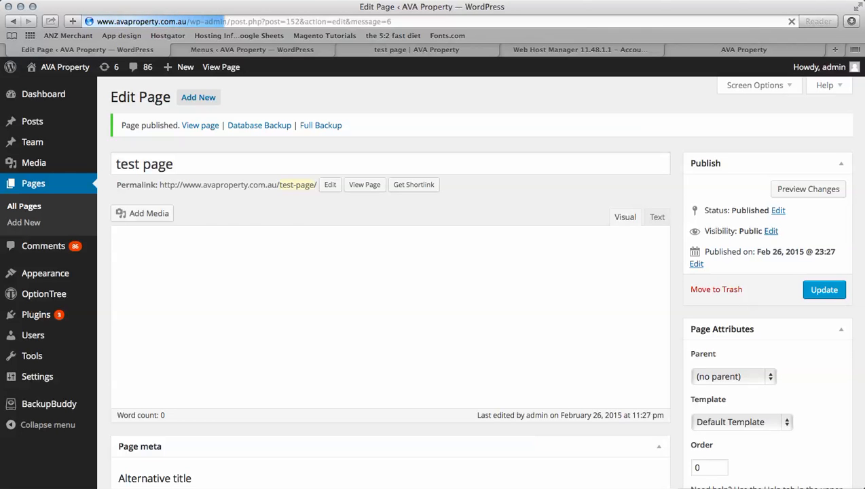
{"action": "key", "text": "ctrl+Tab"}
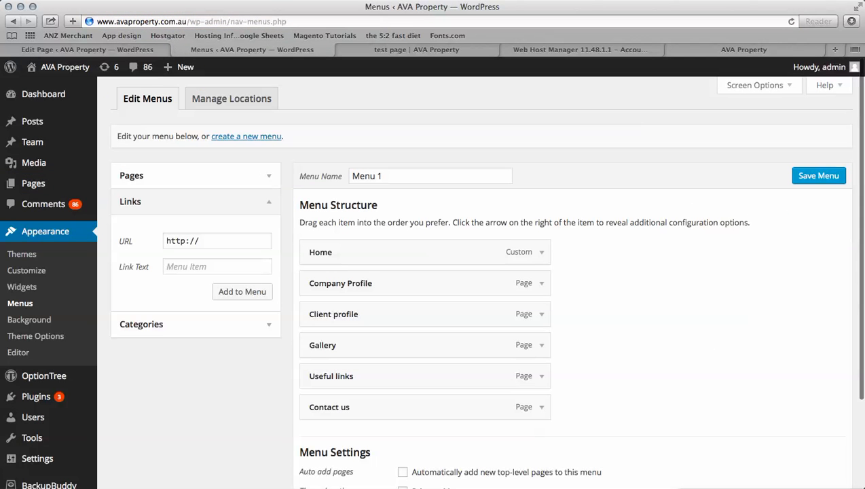
- Add test page to Menu 1, place it after Company Profile, and save the menu
{"action": "key", "text": "super+r"}
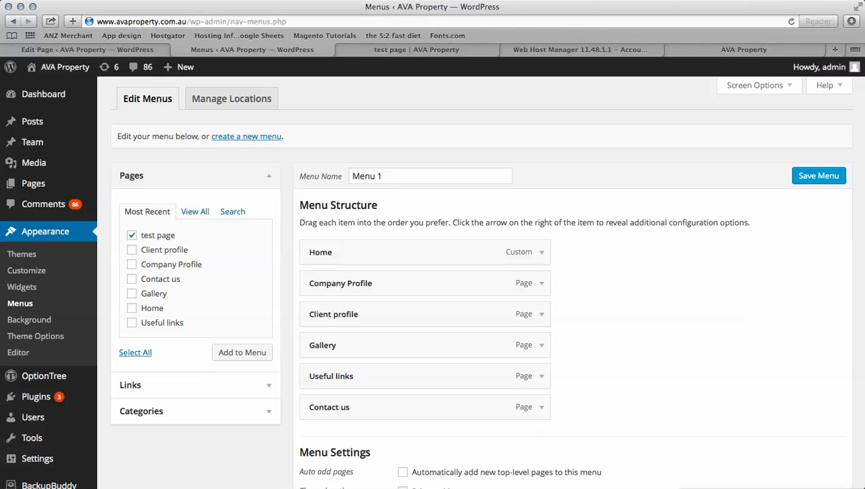
{"action": "left_click", "coordinate": [241, 352]}
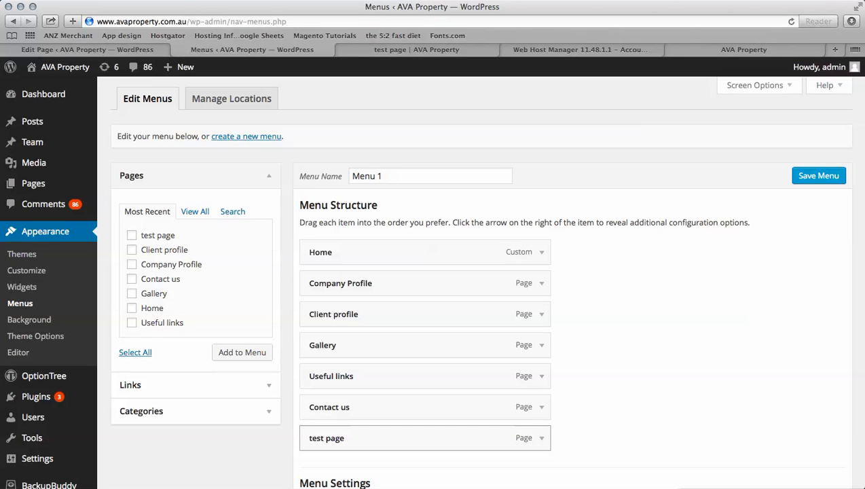
{"action": "left_click_drag", "start_coordinate": [407, 438], "coordinate": [407, 314]}
{"action": "left_click", "coordinate": [818, 176]}
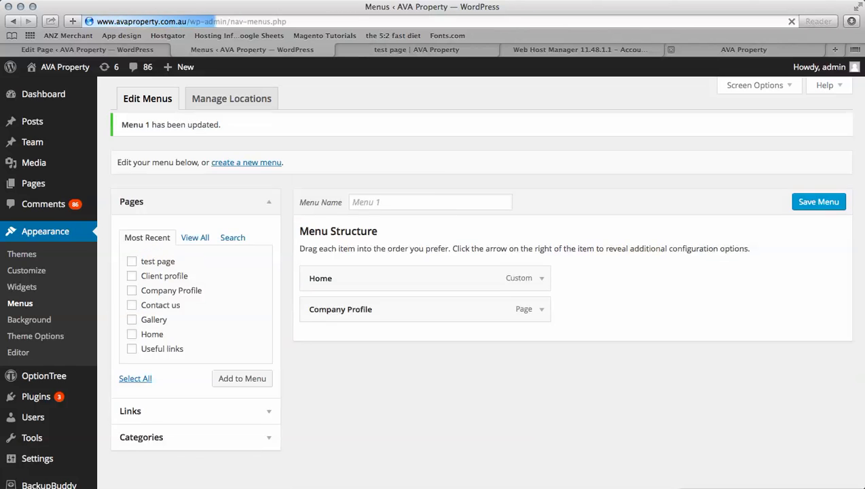
{"action": "left_click", "coordinate": [743, 49]}
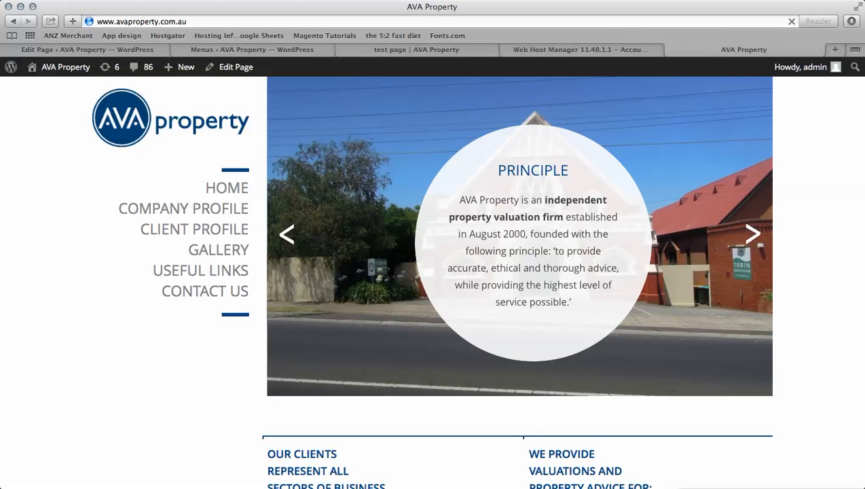
- Reload the live AVA Property site to confirm TEST PAGE in its navigation, then return to Menus
{"action": "key", "text": "super+r"}
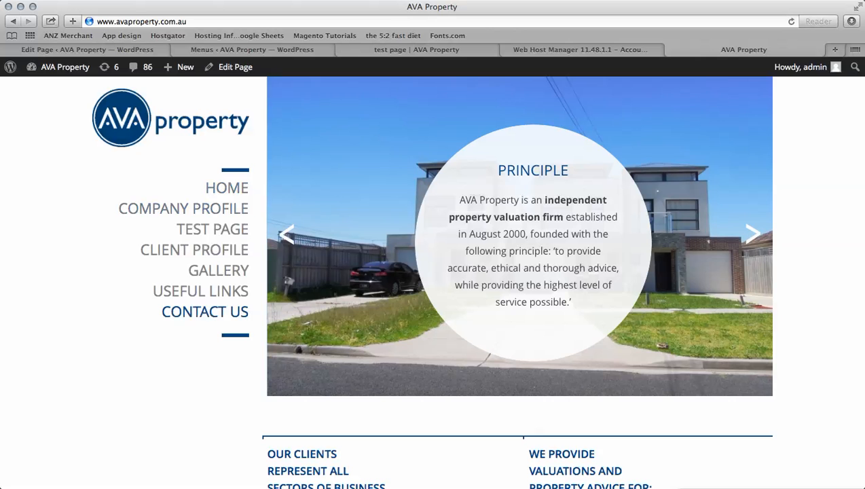
{"action": "left_click", "coordinate": [87, 49]}
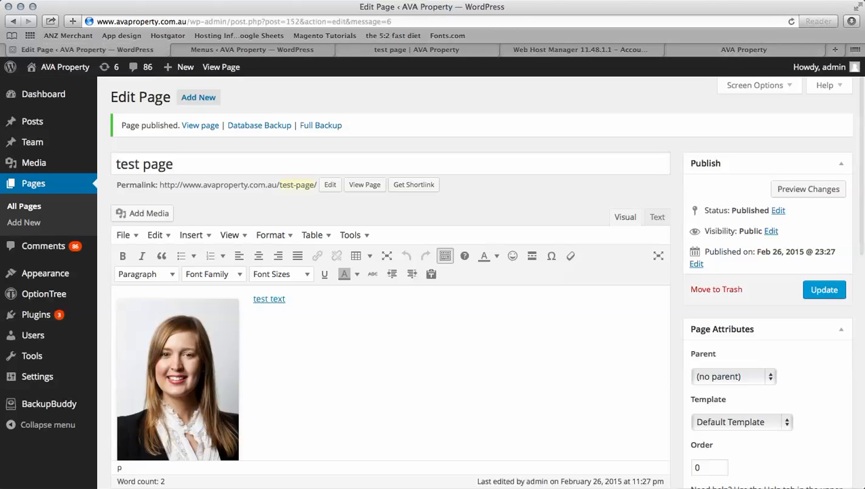
{"action": "left_click", "coordinate": [251, 49]}
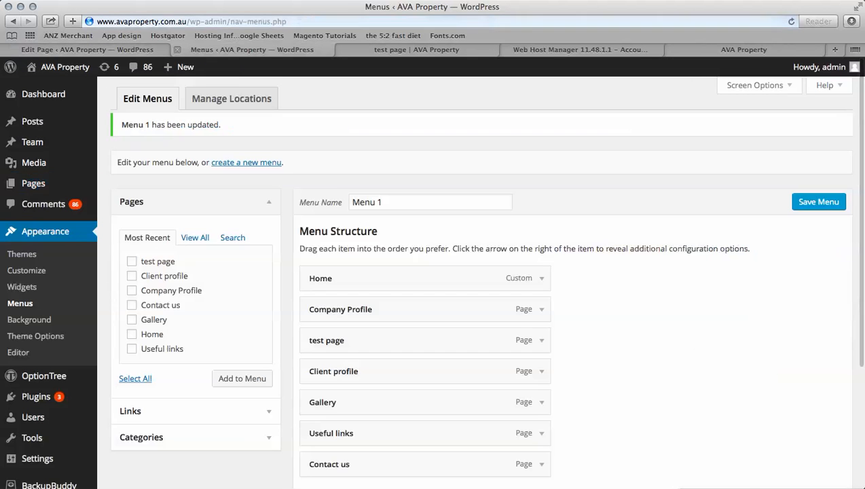
- Rename the menu item's navigation label to 'Test Page' and save Menu 1
{"action": "scroll", "coordinate": [424, 366], "scroll_direction": "down", "scroll_amount": 2}
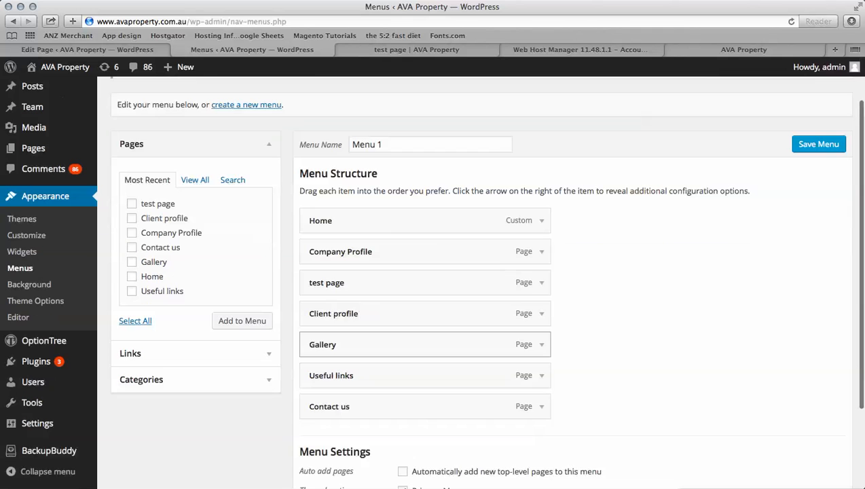
{"action": "left_click", "coordinate": [541, 282]}
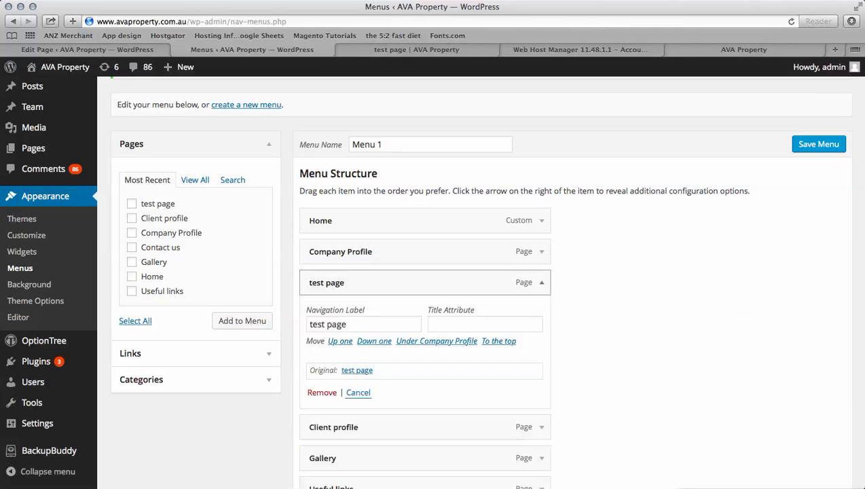
{"action": "left_click", "coordinate": [312, 323]}
{"action": "key", "text": "BackSpace"}
{"action": "type", "text": "T"}
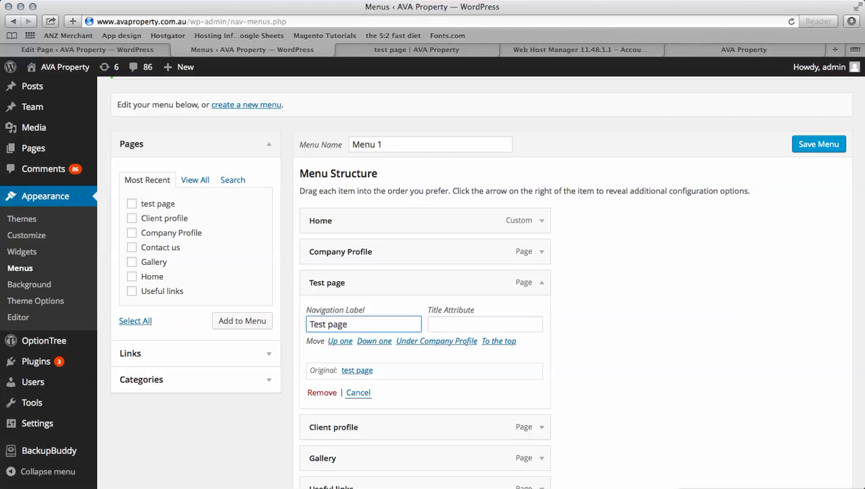
{"action": "key", "text": "BackSpace"}
{"action": "type", "text": "P"}
{"action": "left_click", "coordinate": [818, 144]}
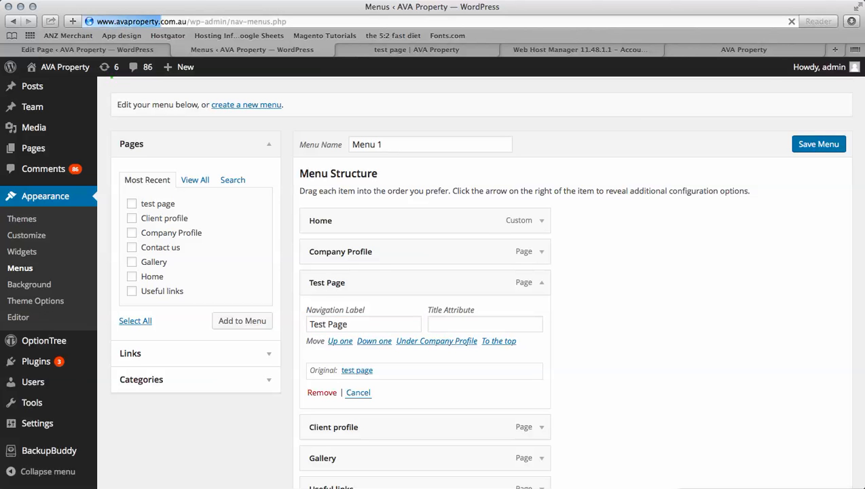
- Reload the live AVA Property site to view the updated navigation
{"action": "left_click", "coordinate": [707, 50]}
{"action": "key", "text": "super+l"}
{"action": "key", "text": "Return"}
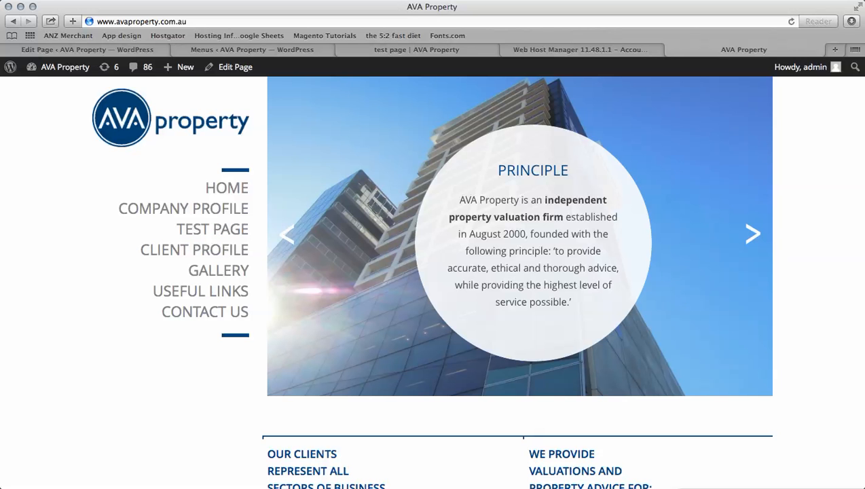
- Expand the Test Page item in Menu 1, remove it, and save the menu
{"action": "left_click", "coordinate": [408, 49]}
{"action": "left_click", "coordinate": [87, 50]}
{"action": "left_click", "coordinate": [251, 50]}
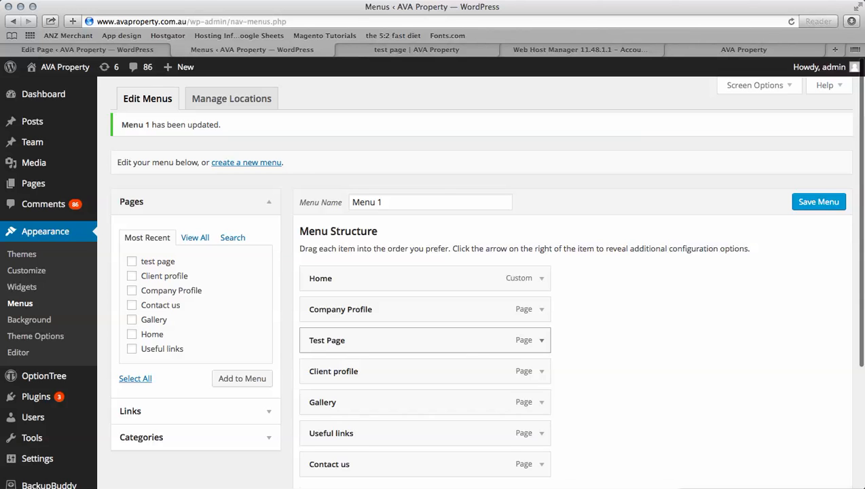
{"action": "left_click", "coordinate": [541, 341]}
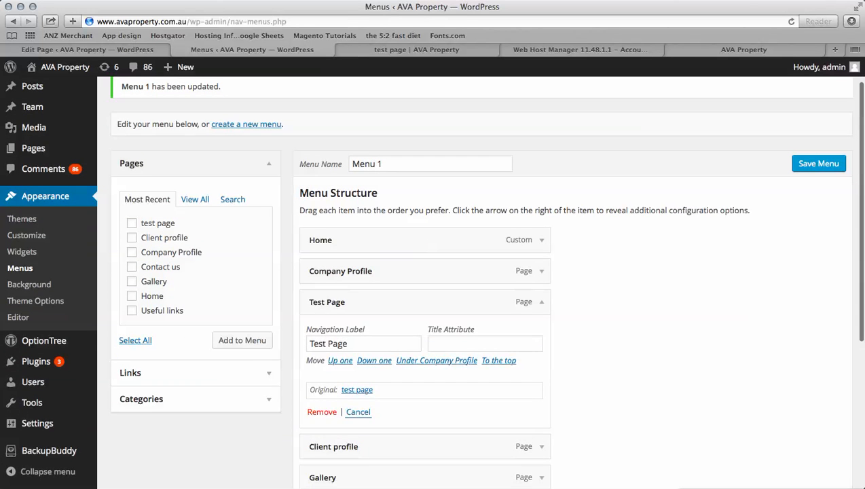
{"action": "left_click", "coordinate": [322, 412]}
{"action": "left_click", "coordinate": [819, 164]}
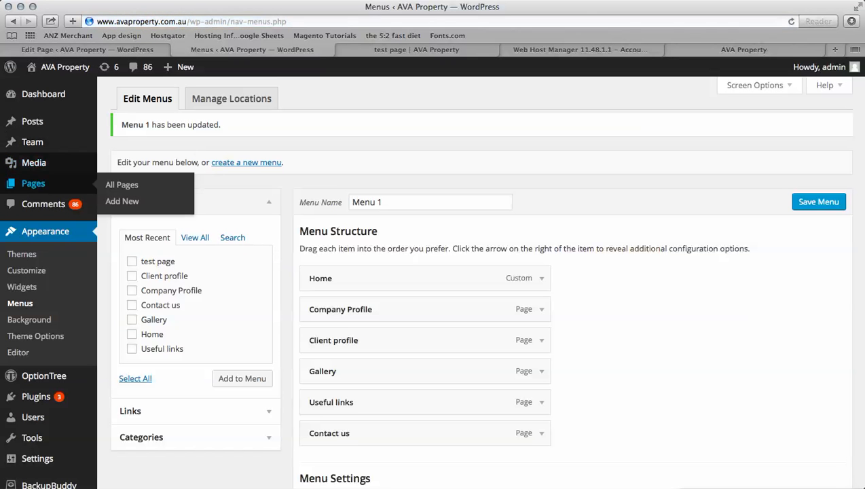
- Move the test page to the trash from All Pages, then empty the Pages trash
{"action": "left_click", "coordinate": [121, 185]}
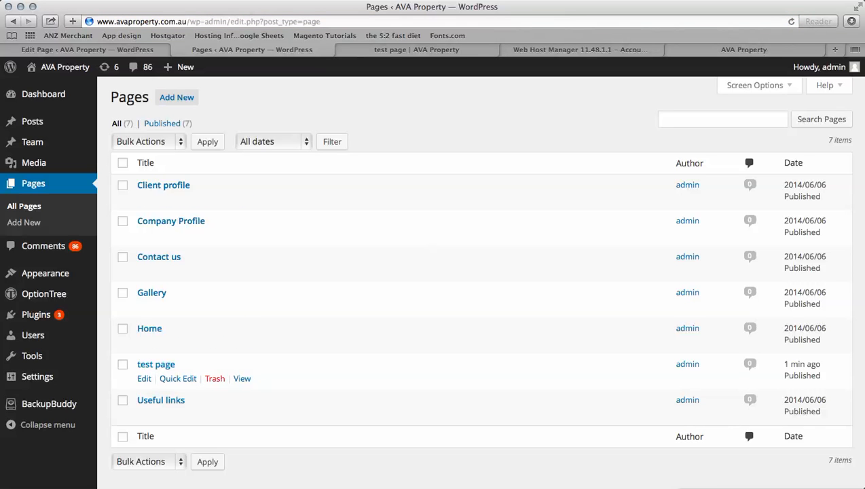
{"action": "left_click", "coordinate": [215, 378]}
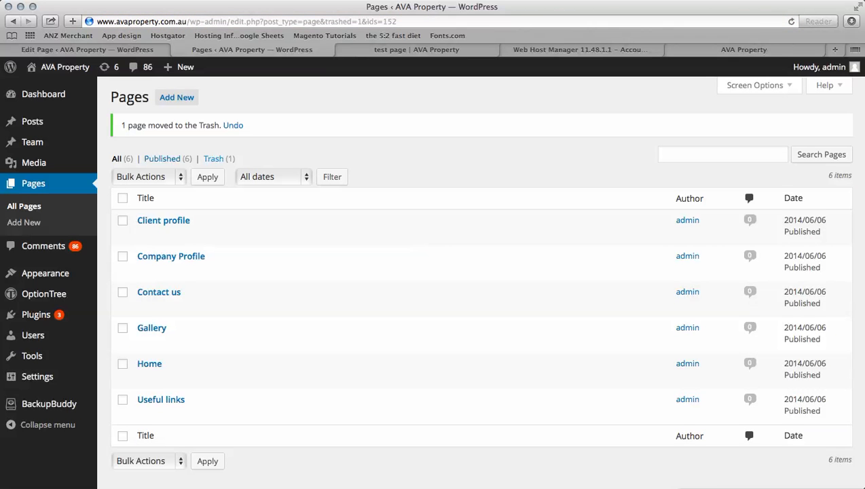
{"action": "left_click", "coordinate": [213, 158]}
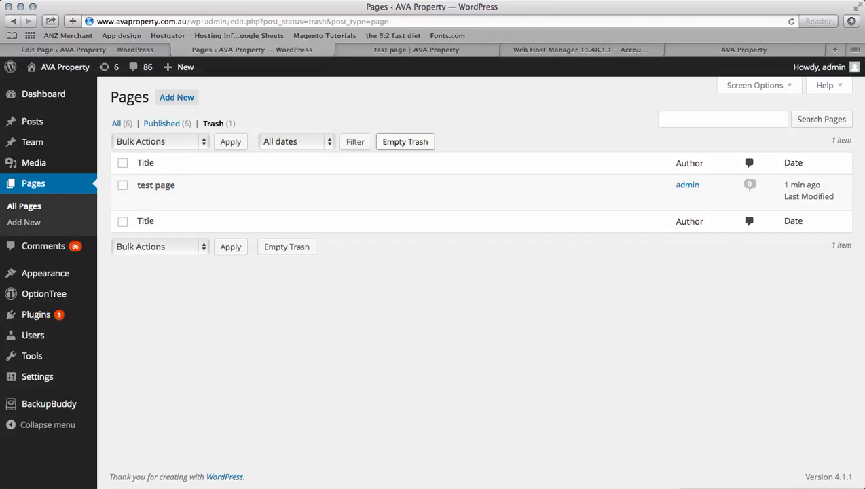
{"action": "left_click", "coordinate": [405, 141]}
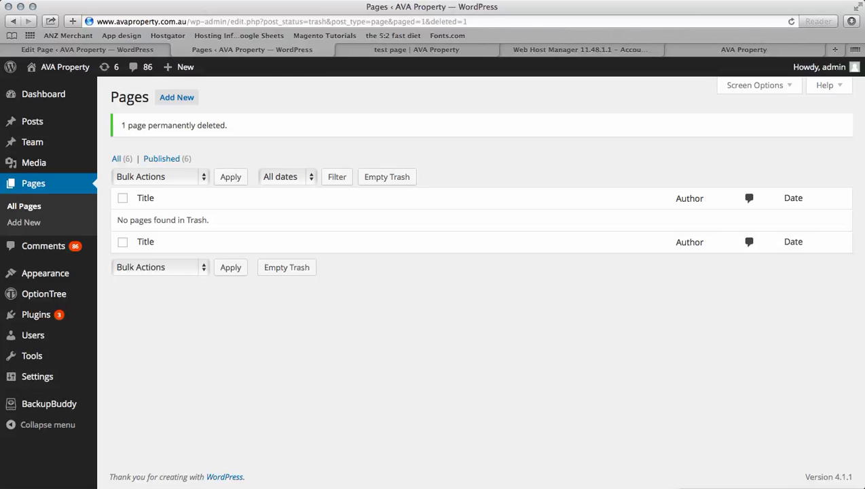
- Open the second administrator's profile from the All Users list for editing
{"action": "mouse_move", "coordinate": [32, 335]}
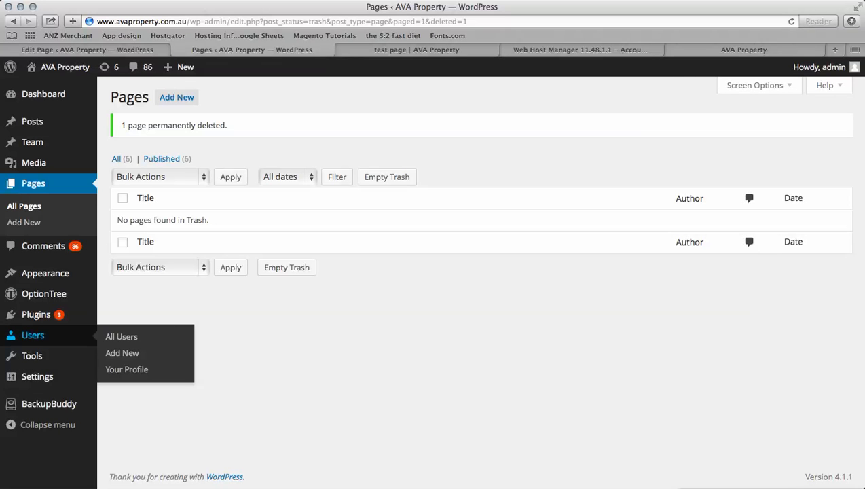
{"action": "left_click", "coordinate": [121, 336]}
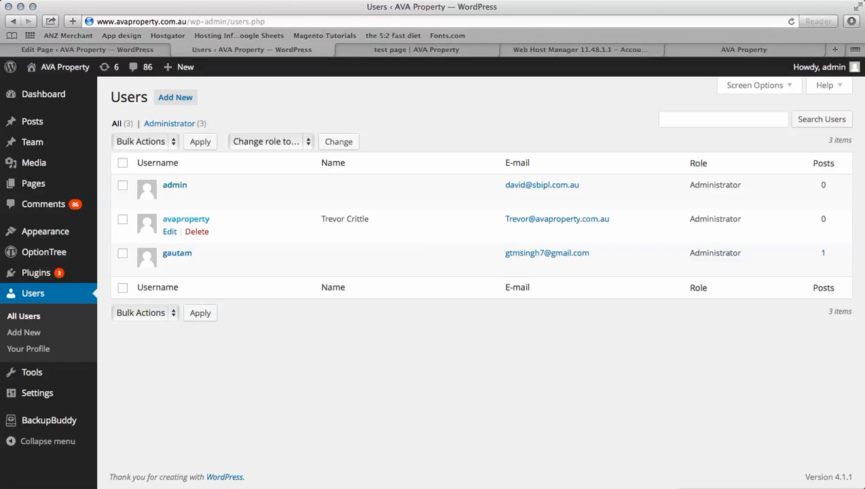
{"action": "left_click", "coordinate": [186, 219]}
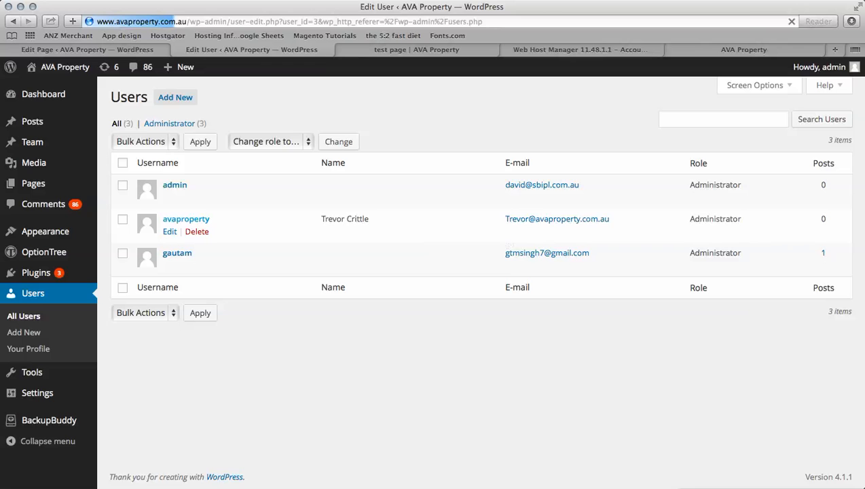
{"action": "scroll", "coordinate": [485, 275], "scroll_direction": "down", "scroll_amount": 10}
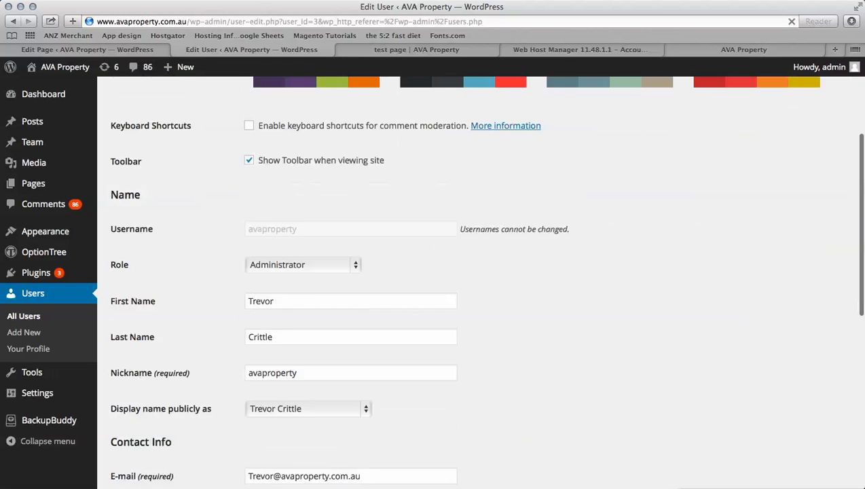
{"action": "scroll", "coordinate": [485, 280], "scroll_direction": "up", "scroll_amount": 3}
{"action": "scroll", "coordinate": [485, 282], "scroll_direction": "down", "scroll_amount": 9}
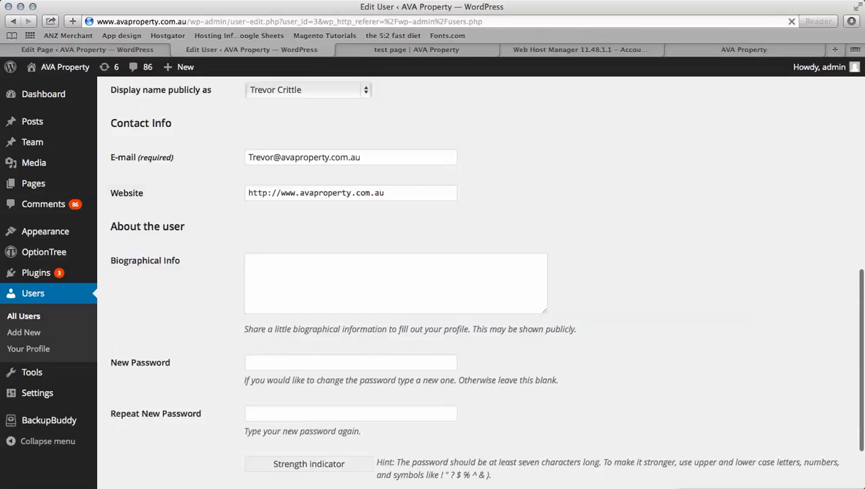
- Enter and confirm a new password, update the user, and decline the browser's save-password prompt
{"action": "left_click", "coordinate": [351, 339]}
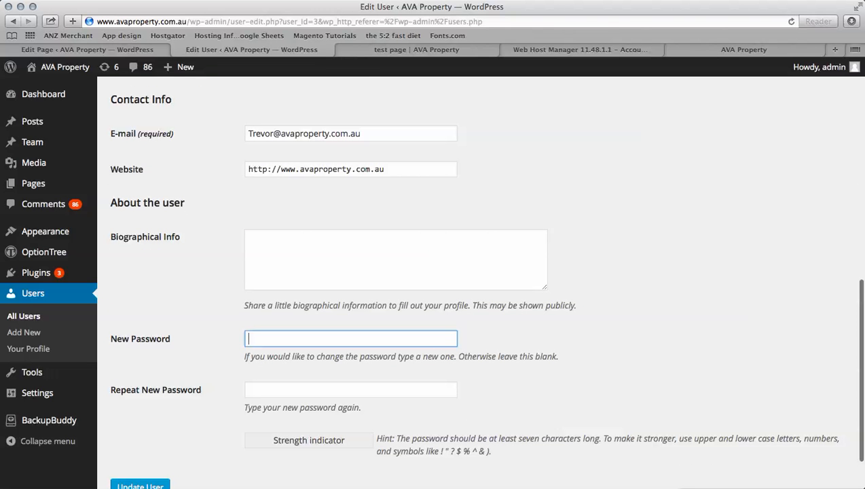
{"action": "type", "text": "••"}
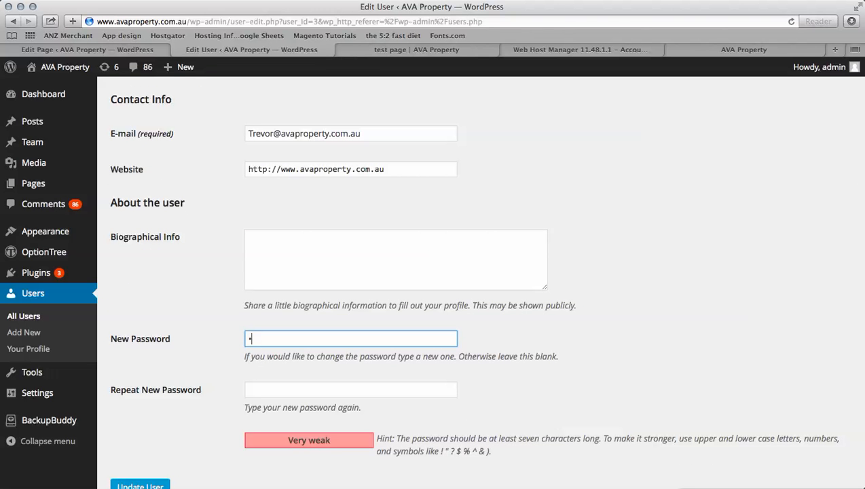
{"action": "type", "text": "•••••••••"}
{"action": "key", "text": "Tab"}
{"action": "type", "text": "•••••••••••"}
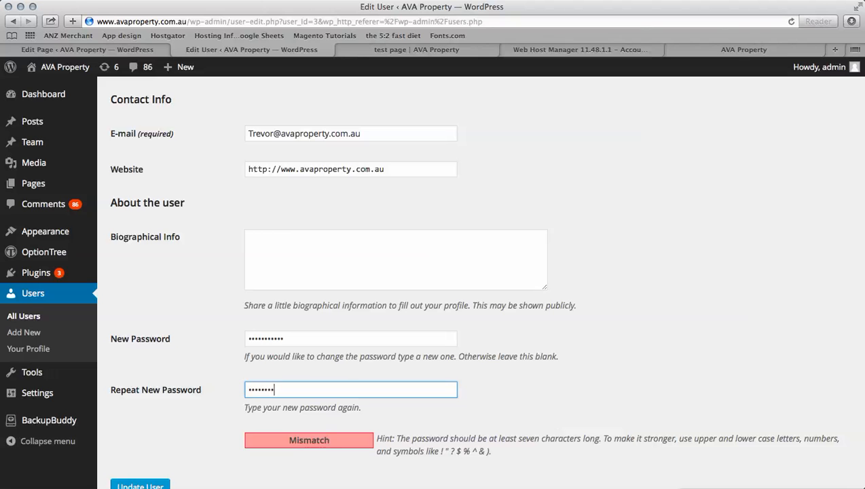
{"action": "type", "text": "•"}
{"action": "scroll", "coordinate": [485, 287], "scroll_direction": "down", "scroll_amount": 1}
{"action": "scroll", "coordinate": [484, 287], "scroll_direction": "down", "scroll_amount": 2}
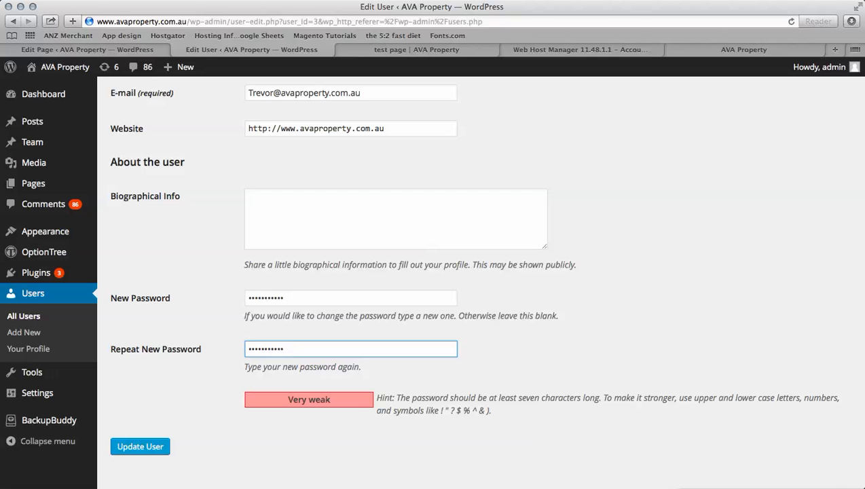
{"action": "scroll", "coordinate": [484, 287], "scroll_direction": "up", "scroll_amount": 4}
{"action": "scroll", "coordinate": [484, 272], "scroll_direction": "down", "scroll_amount": 5}
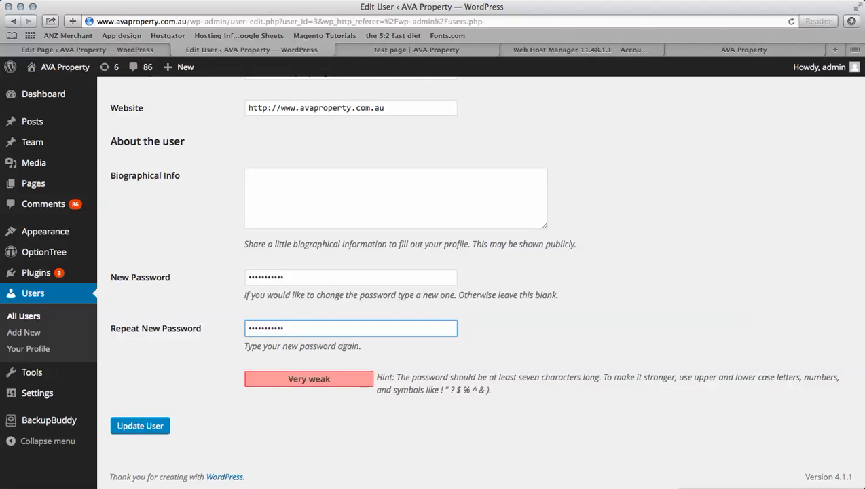
{"action": "key", "text": "Return"}
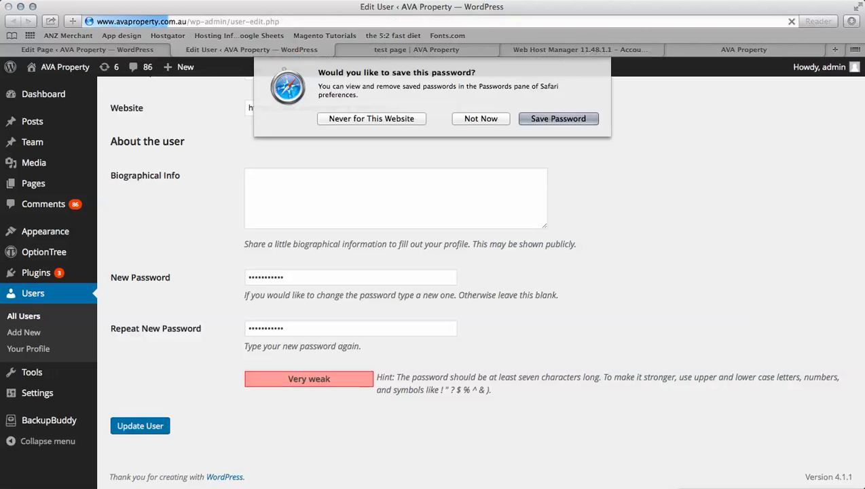
{"action": "key", "text": "Escape"}
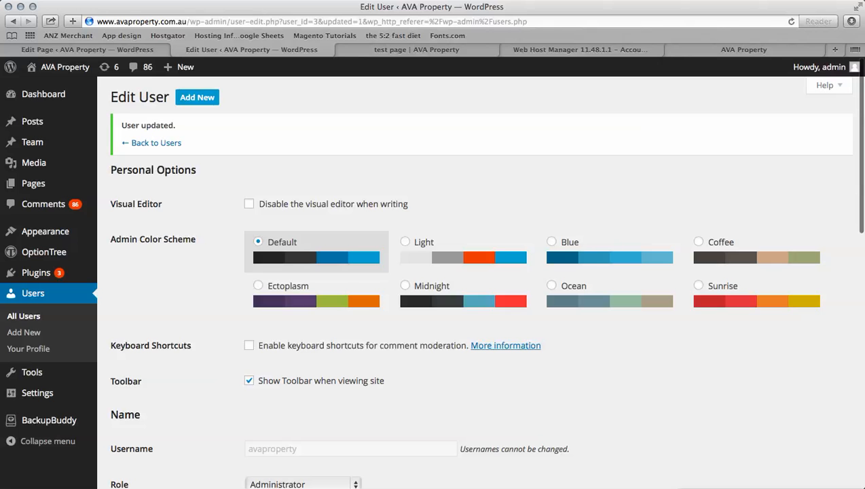
{"action": "left_click", "coordinate": [197, 97]}
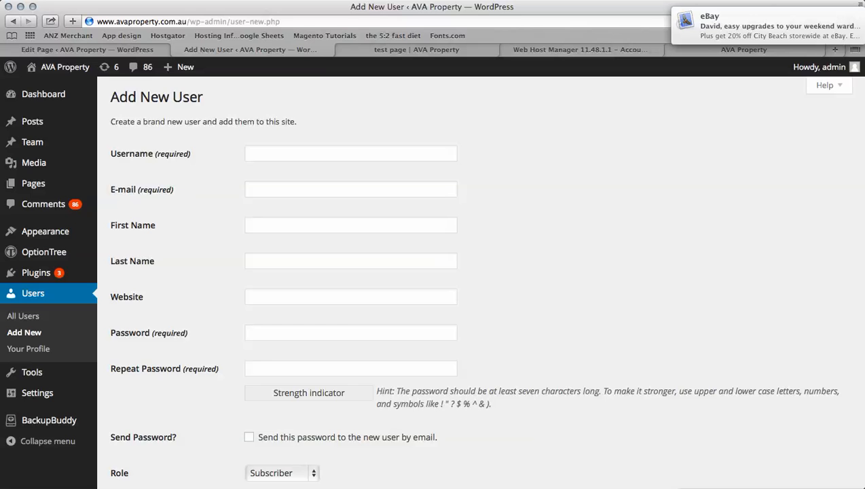
- Expand the Role dropdown on the empty Add New User form, which defaults to Subscriber
{"action": "scroll", "coordinate": [485, 285], "scroll_direction": "down", "scroll_amount": 3}
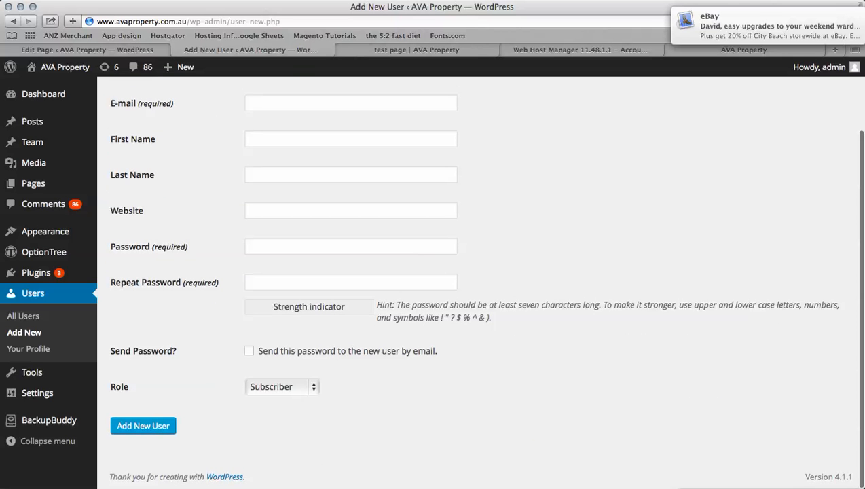
{"action": "left_click", "coordinate": [281, 386]}
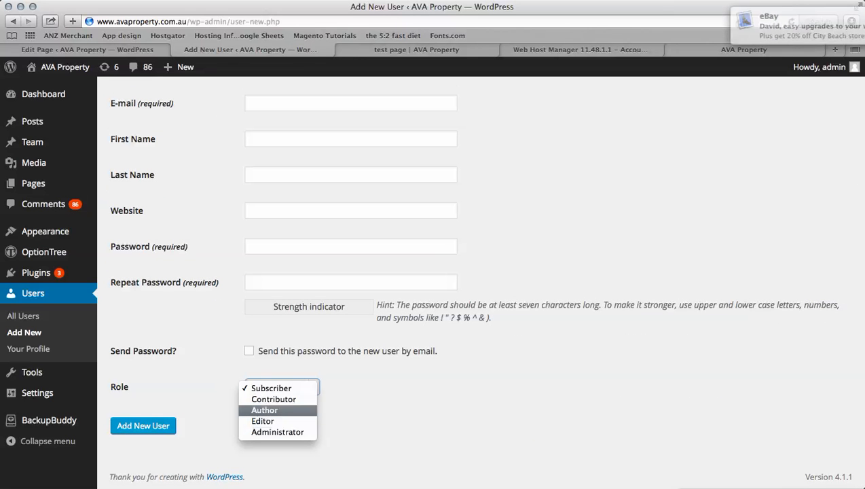